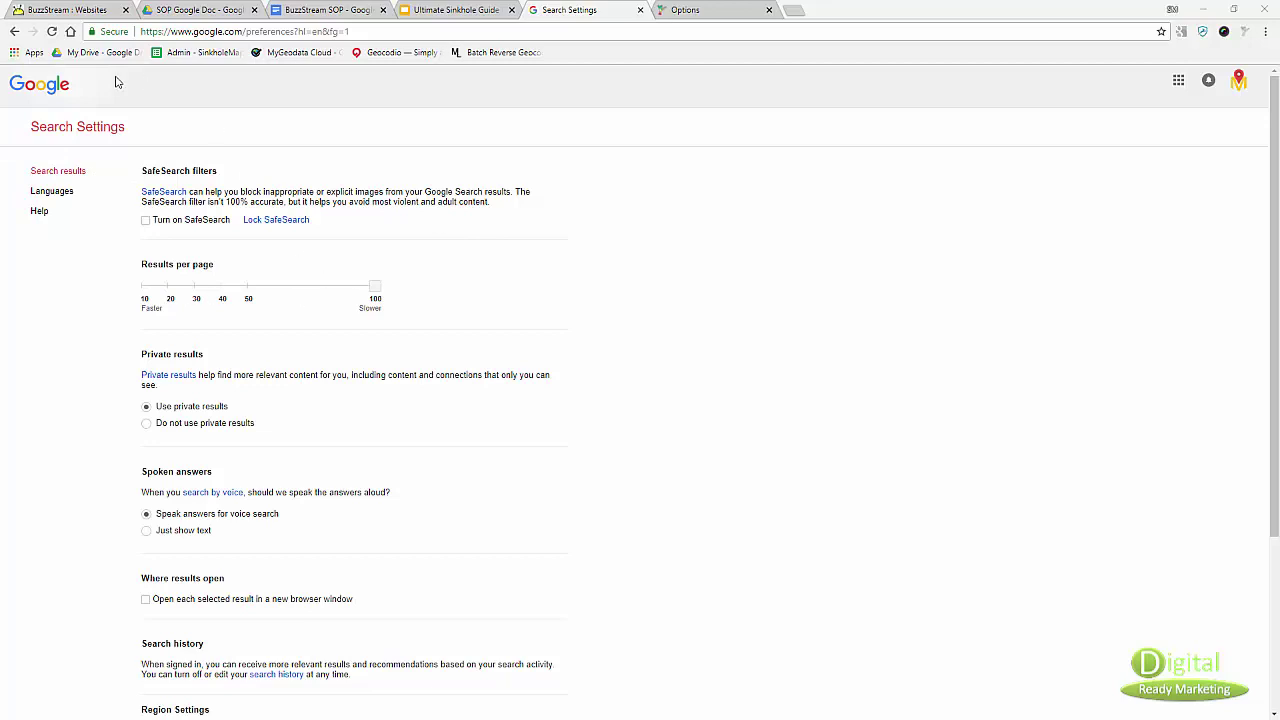
Step: Open Google's search settings from its home page and check the number of results per page
{"action": "left_click", "coordinate": [40, 88]}
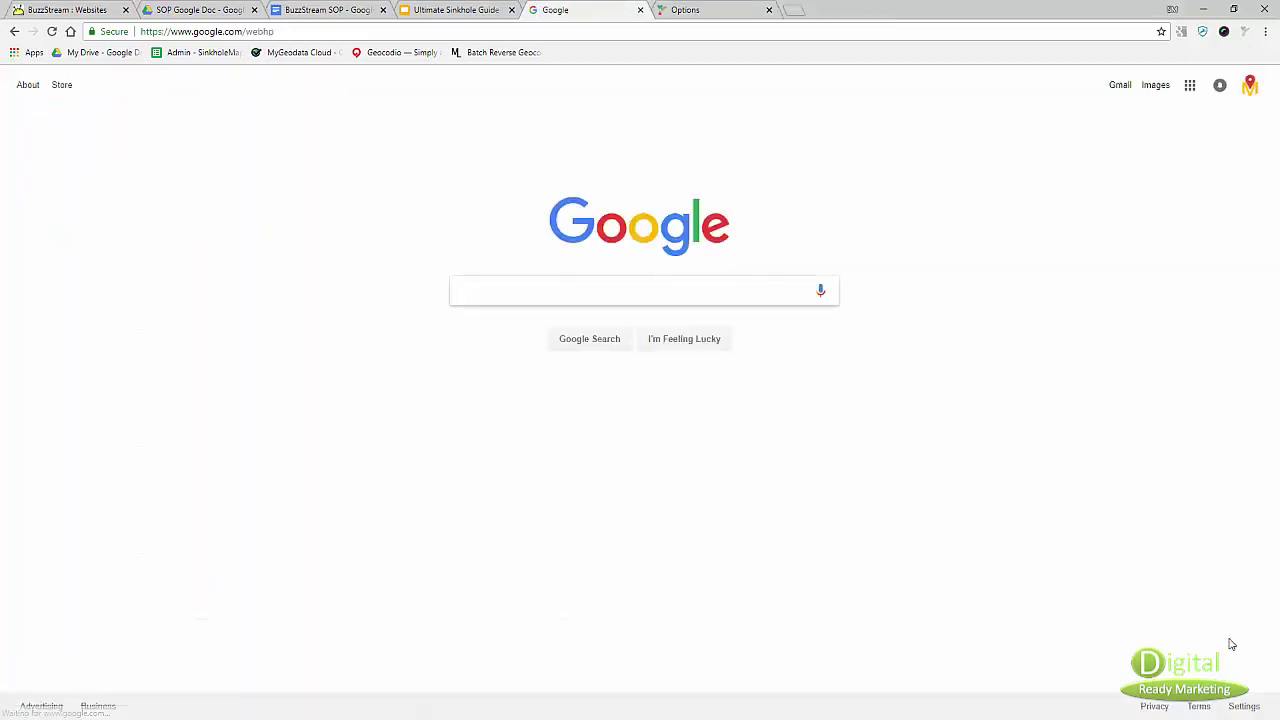
{"action": "left_click", "coordinate": [1244, 707]}
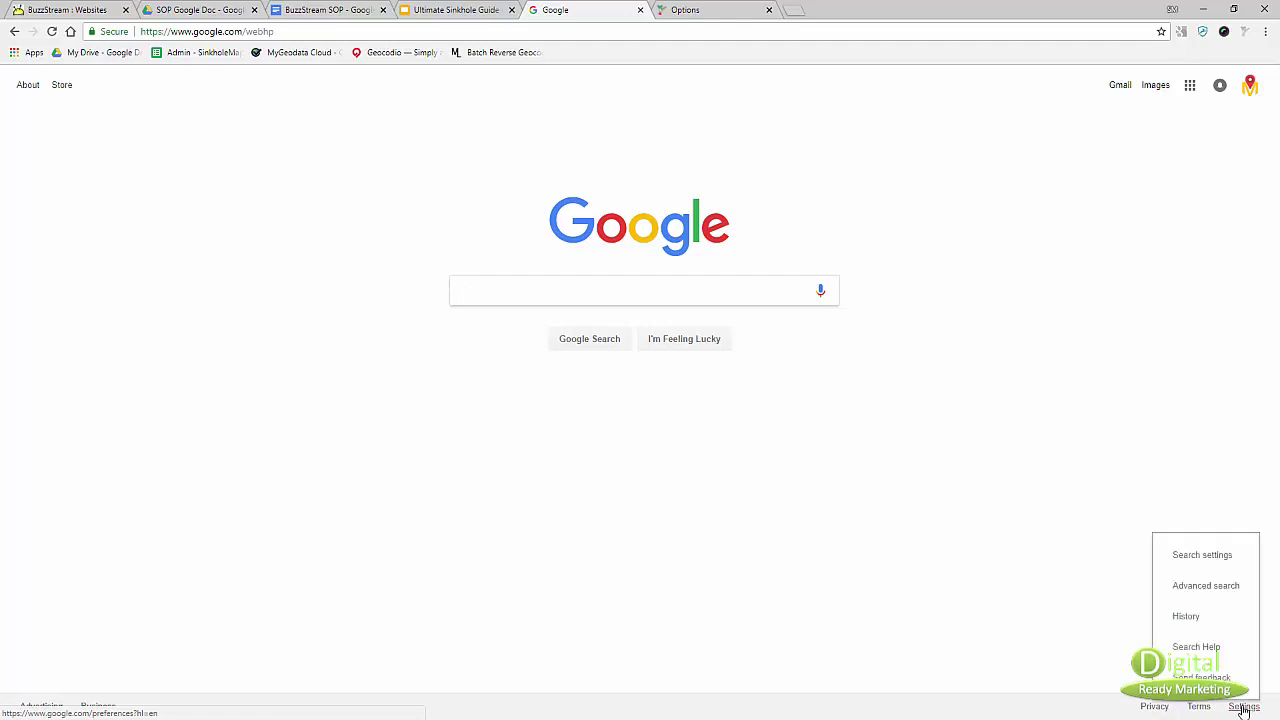
{"action": "left_click", "coordinate": [1214, 556]}
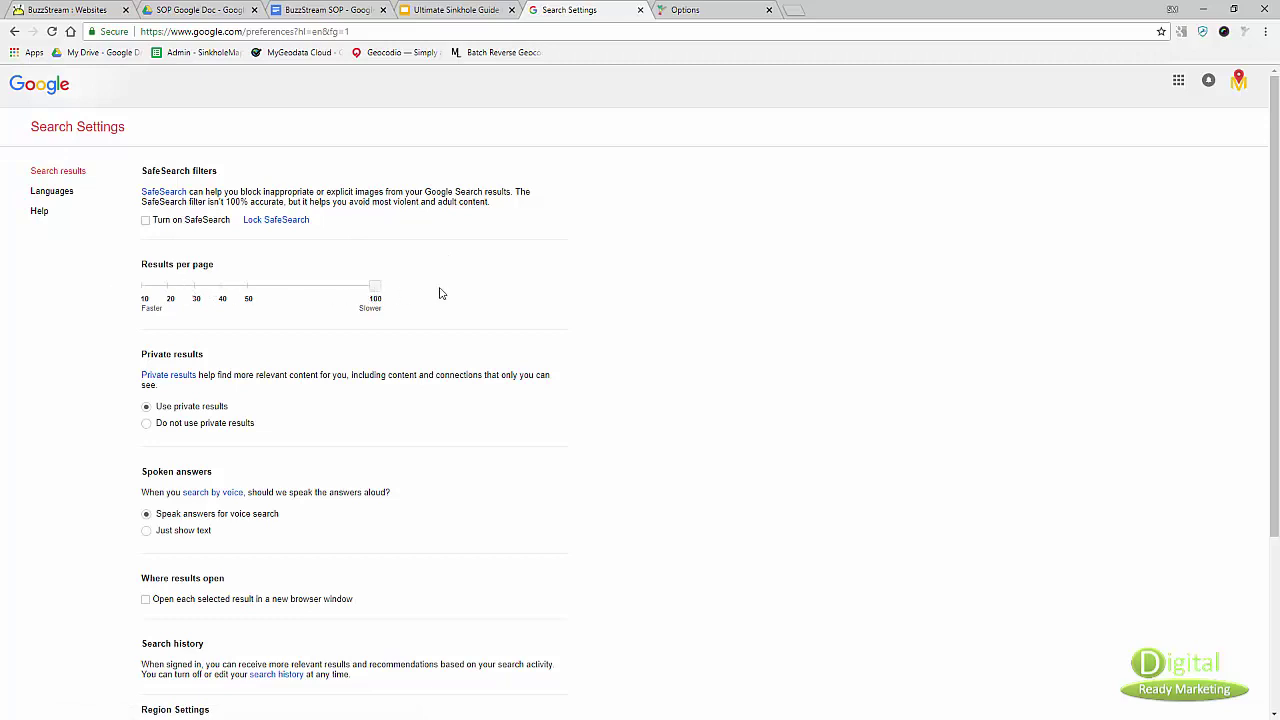
{"action": "scroll", "coordinate": [587, 288], "scroll_direction": "down", "scroll_amount": 3}
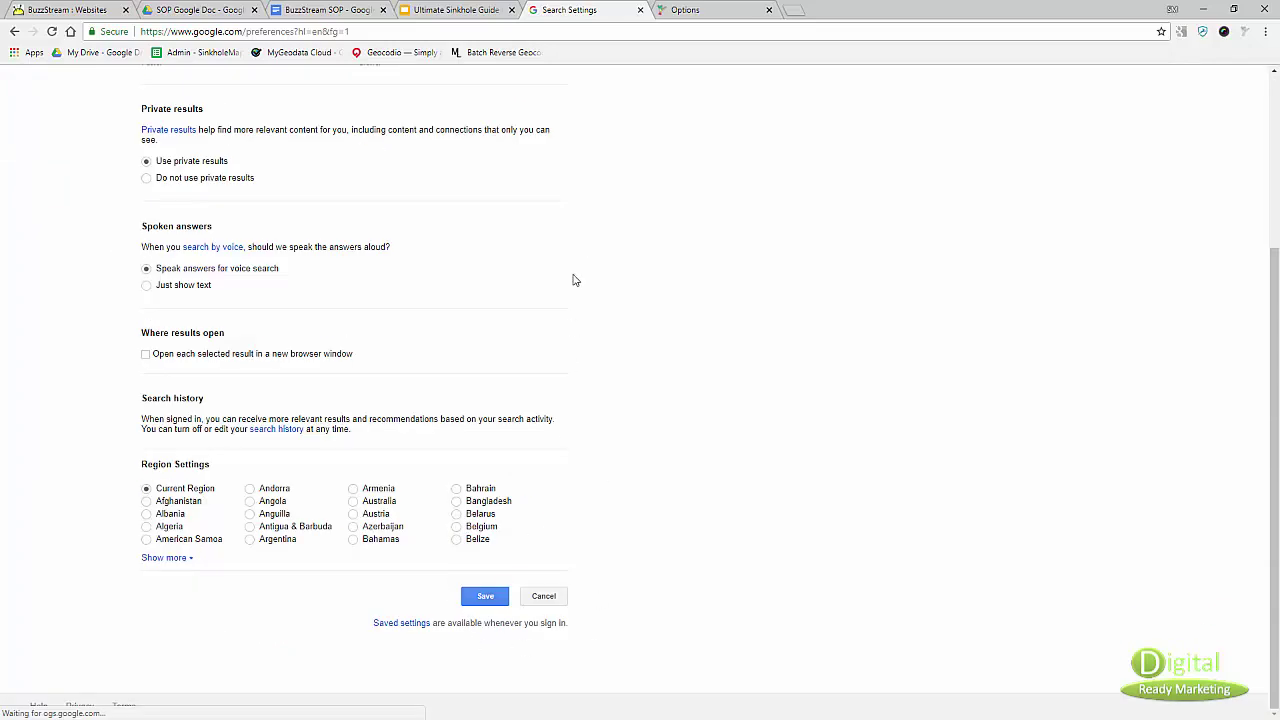
{"action": "scroll", "coordinate": [651, 334], "scroll_direction": "up", "scroll_amount": 3}
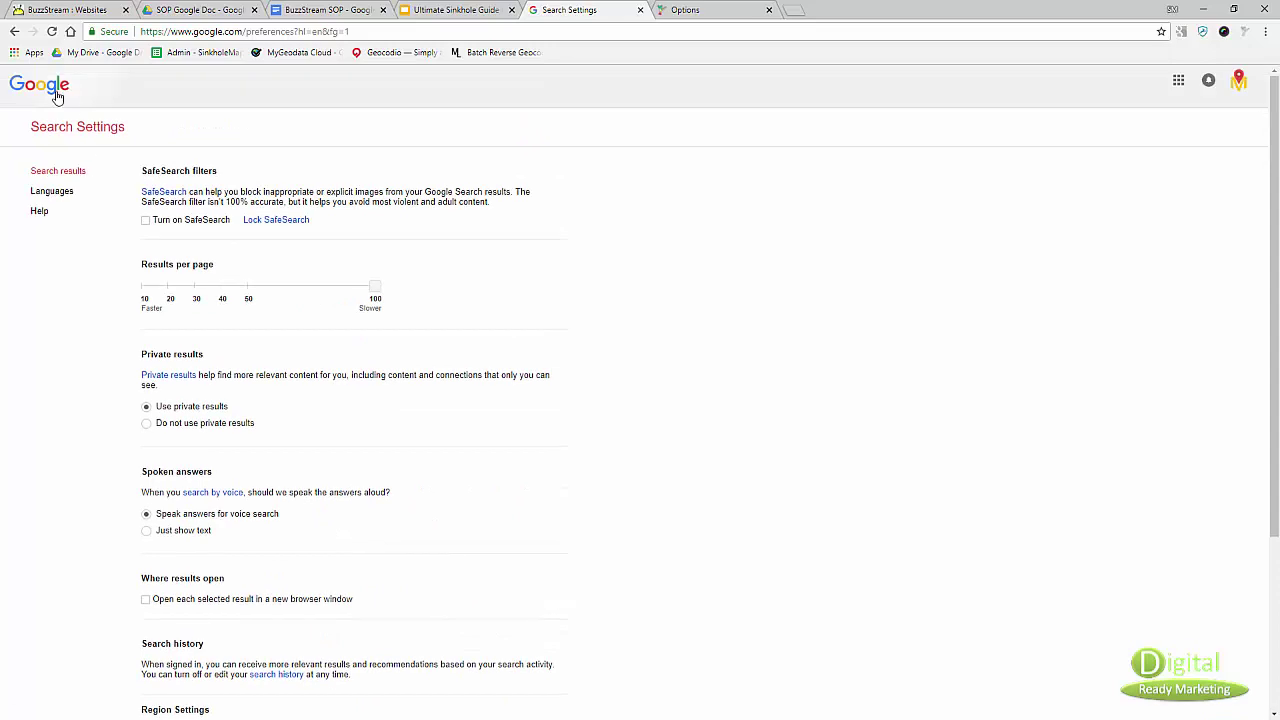
Step: Search Google for "sinkhole resource" and look through the list of results
{"action": "left_click", "coordinate": [57, 95]}
{"action": "left_click", "coordinate": [627, 290]}
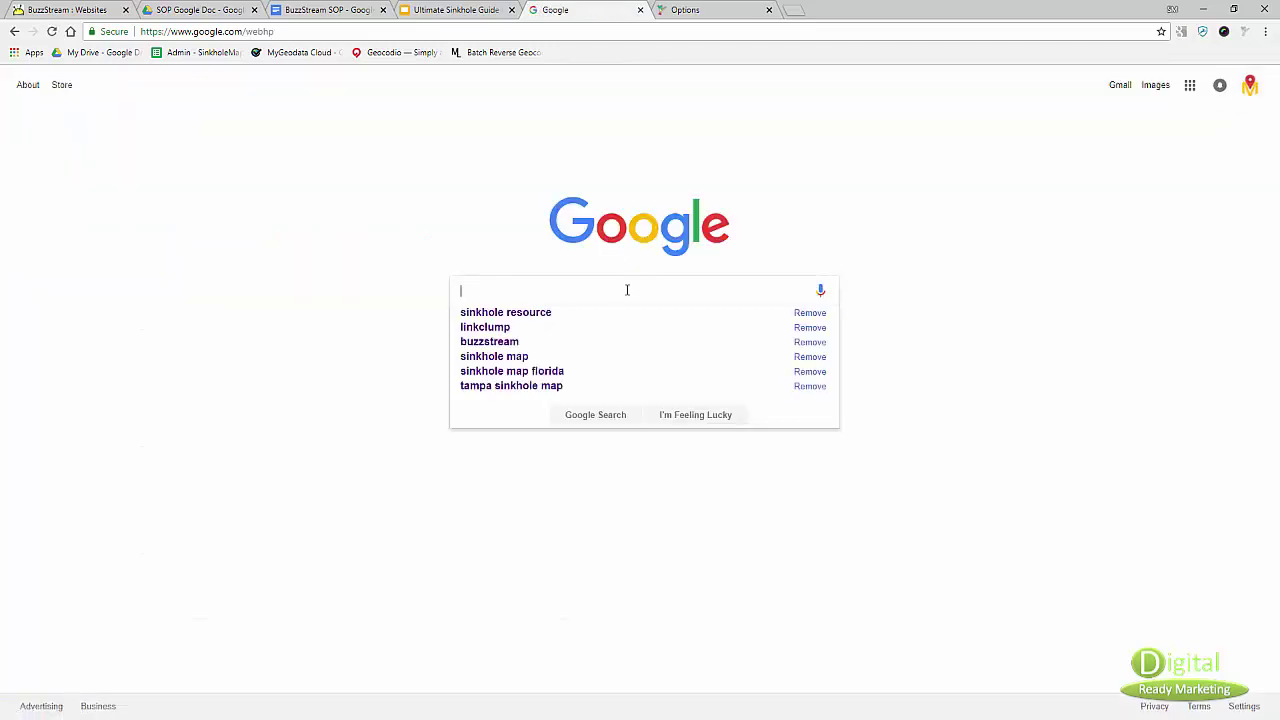
{"action": "left_click", "coordinate": [611, 312]}
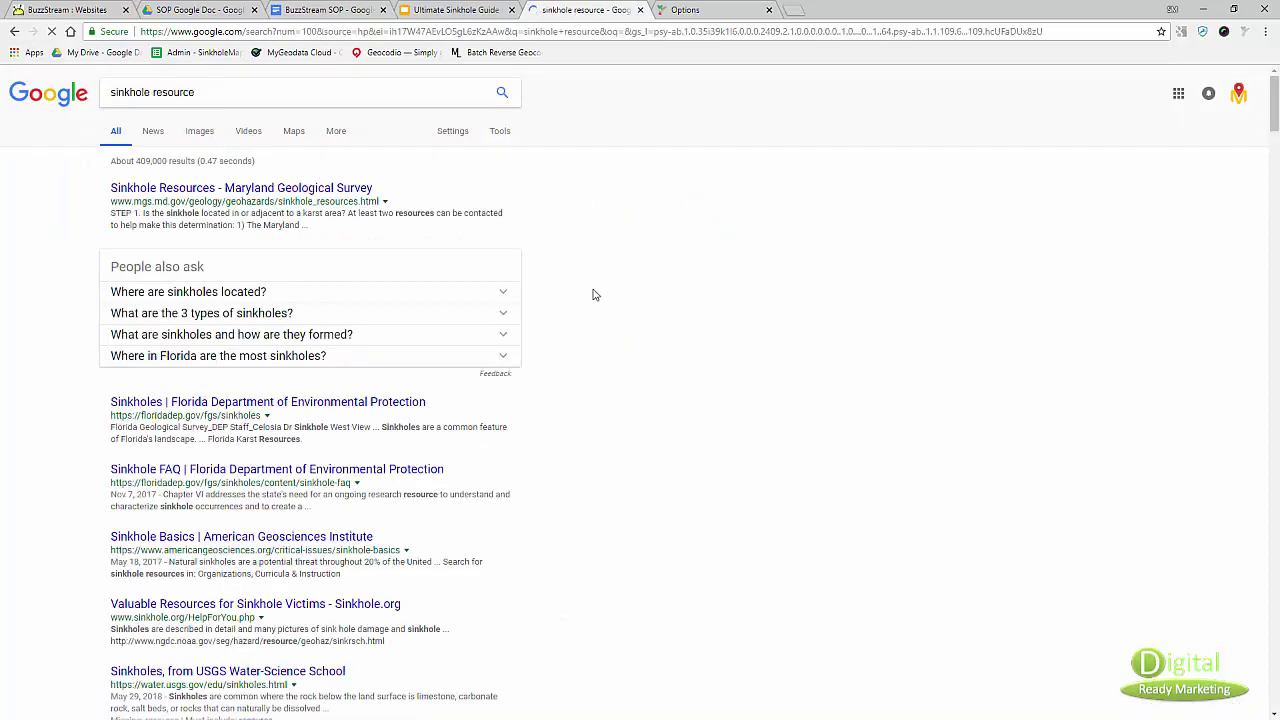
{"action": "scroll", "coordinate": [600, 350], "scroll_direction": "down", "scroll_amount": 10}
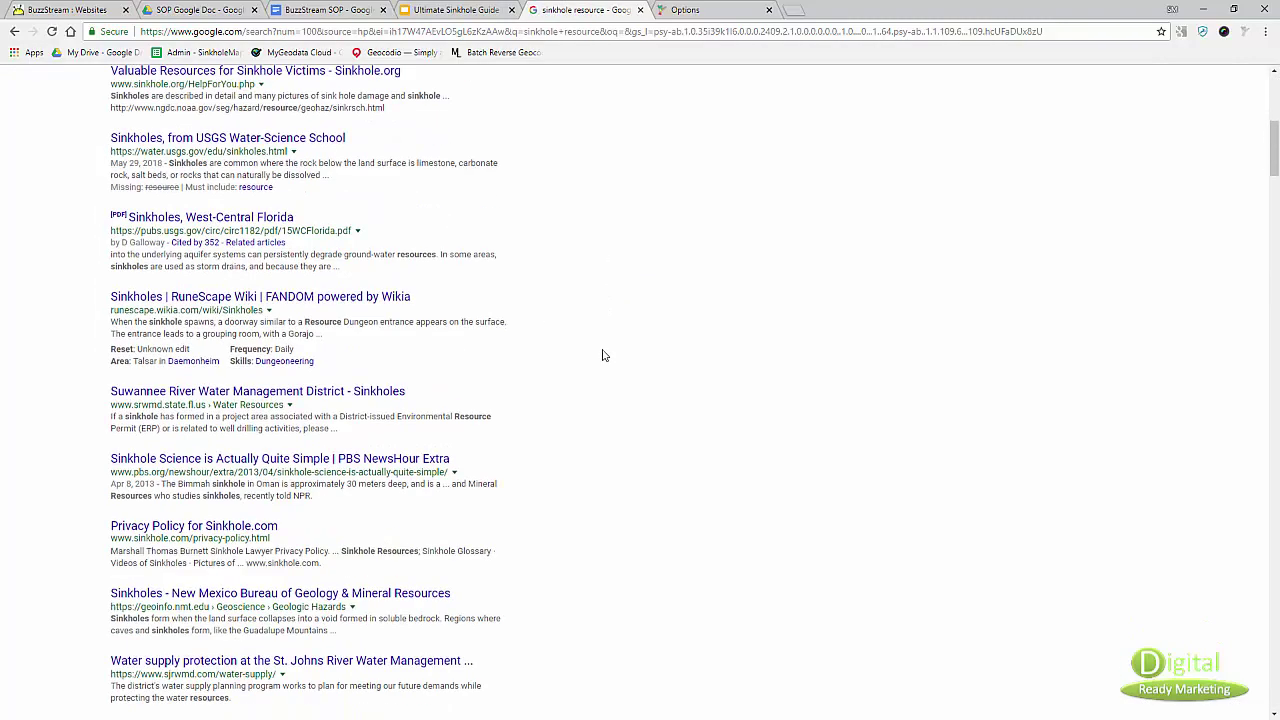
{"action": "scroll", "coordinate": [590, 332], "scroll_direction": "down", "scroll_amount": 10}
{"action": "scroll", "coordinate": [590, 332], "scroll_direction": "up", "scroll_amount": 4}
{"action": "scroll", "coordinate": [590, 332], "scroll_direction": "down", "scroll_amount": 4}
{"action": "scroll", "coordinate": [590, 332], "scroll_direction": "up", "scroll_amount": 8}
{"action": "scroll", "coordinate": [590, 332], "scroll_direction": "up", "scroll_amount": 10}
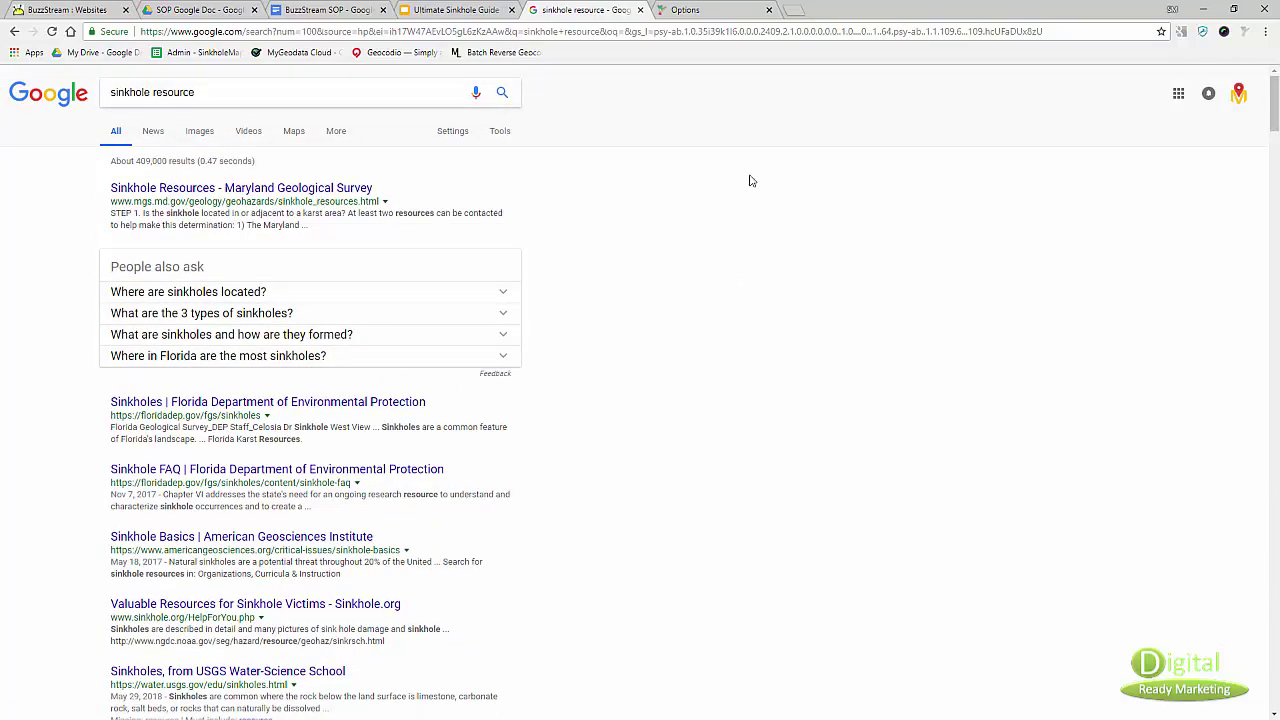
Step: Edit Linkclump's Copied to clipboard action to use the copy format "URLS only" and save it
{"action": "left_click", "coordinate": [725, 11]}
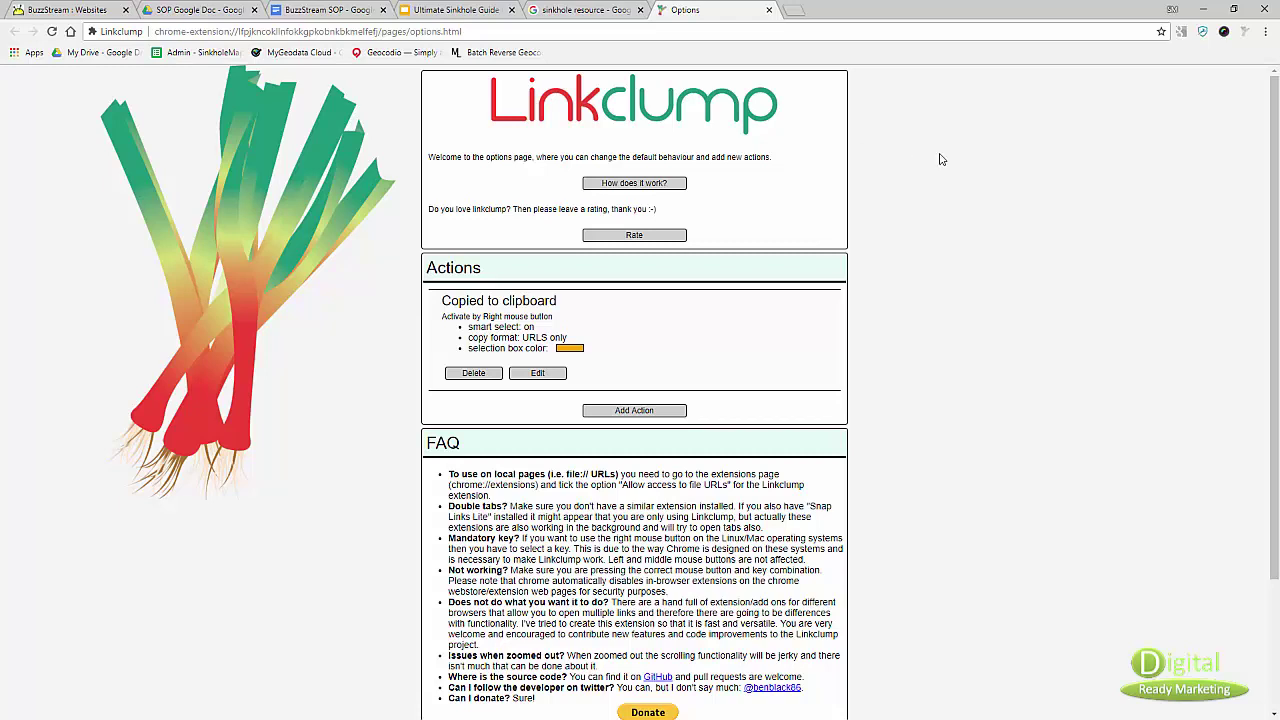
{"action": "left_click", "coordinate": [537, 373]}
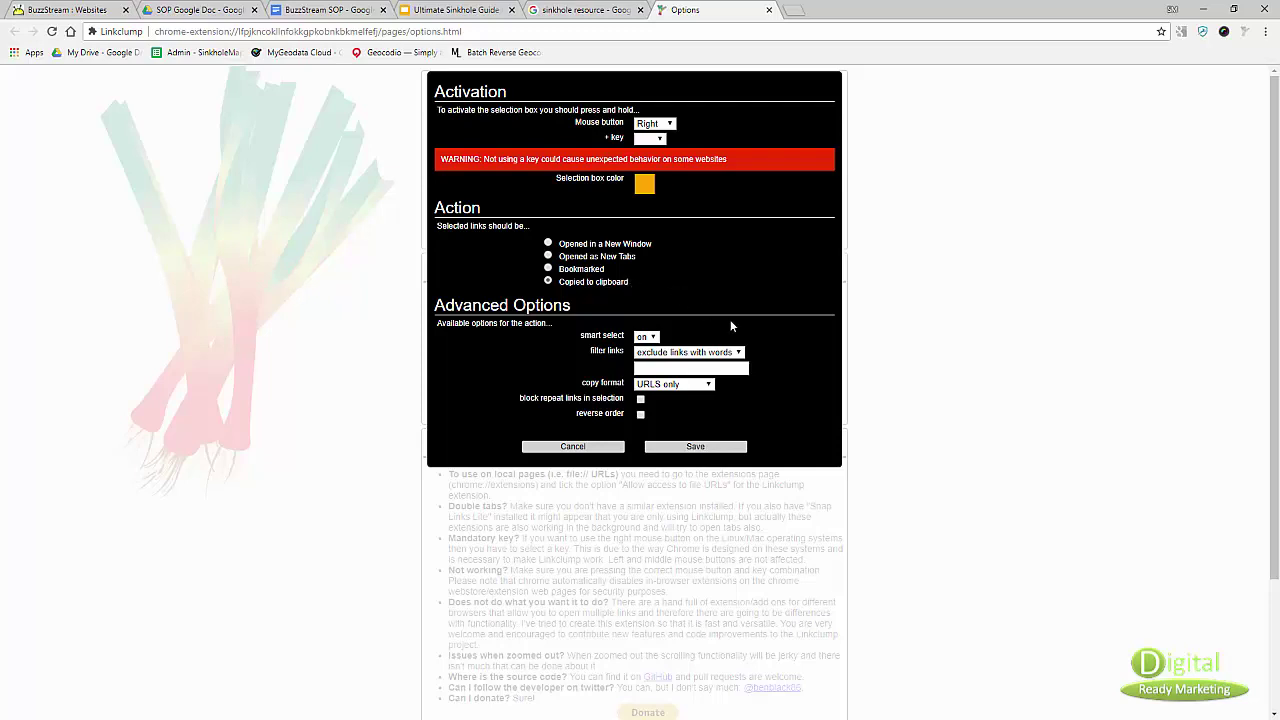
{"action": "left_click", "coordinate": [684, 388]}
{"action": "left_click", "coordinate": [686, 400]}
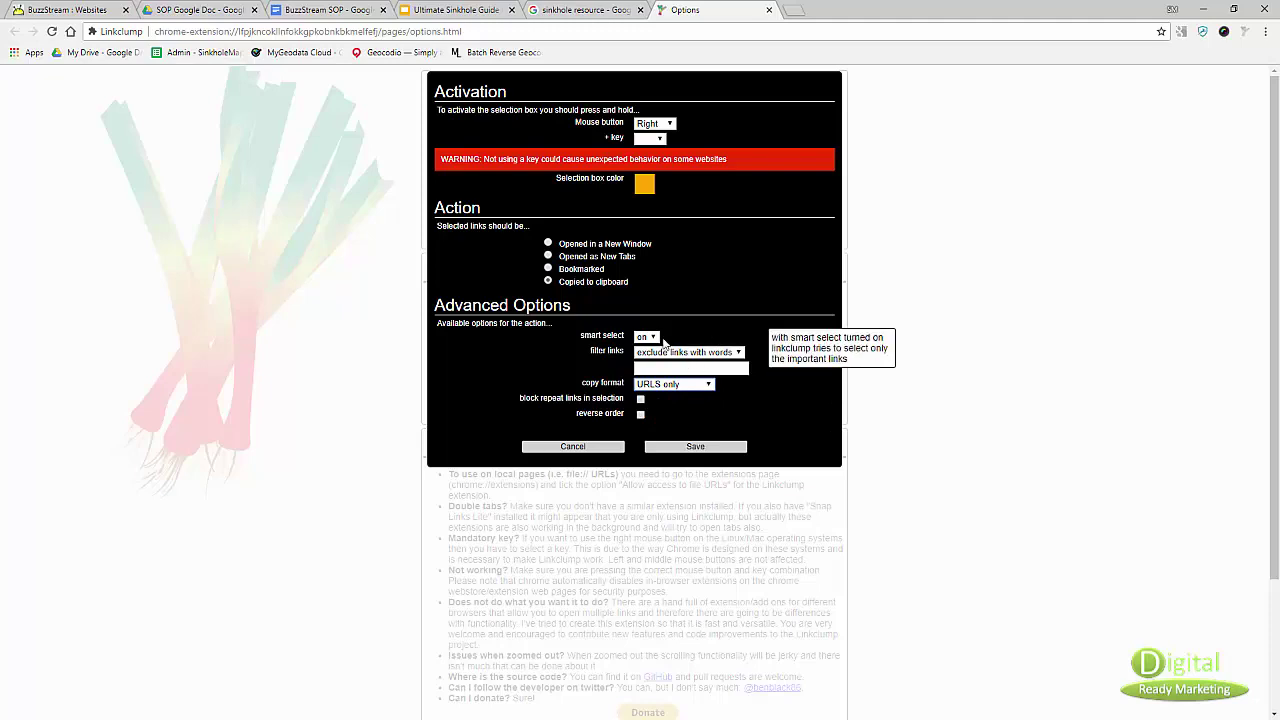
{"action": "left_click", "coordinate": [695, 446]}
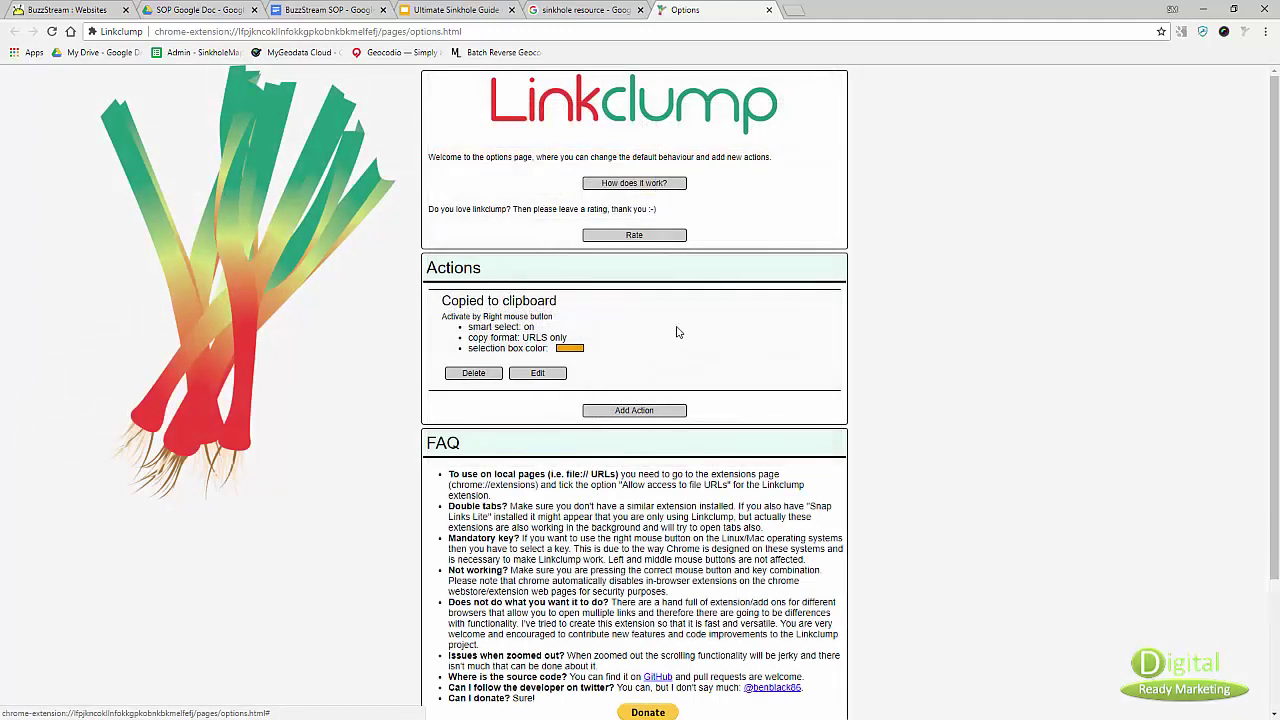
Step: Copy the URLs of the "sinkhole resource" search results with Linkclump and review the list pasted into Notepad
{"action": "left_click", "coordinate": [566, 12]}
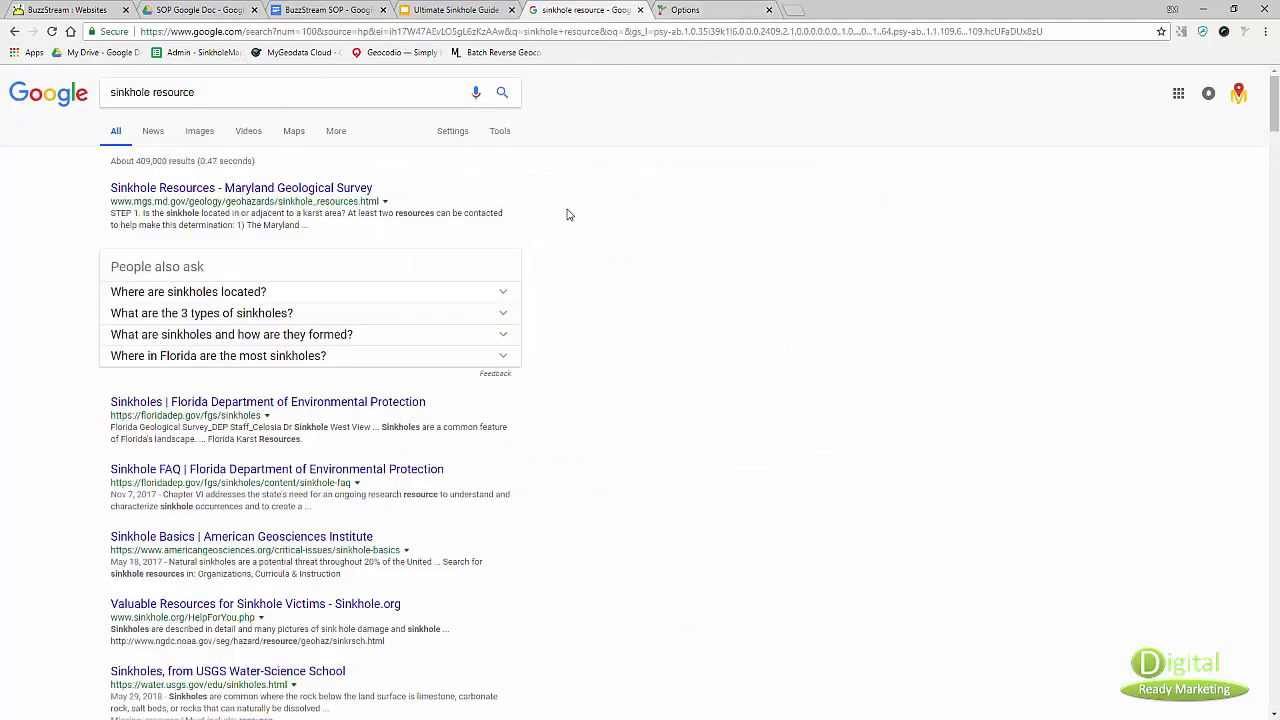
{"action": "left_click_drag", "start_coordinate": [57, 163], "coordinate": [277, 713]}
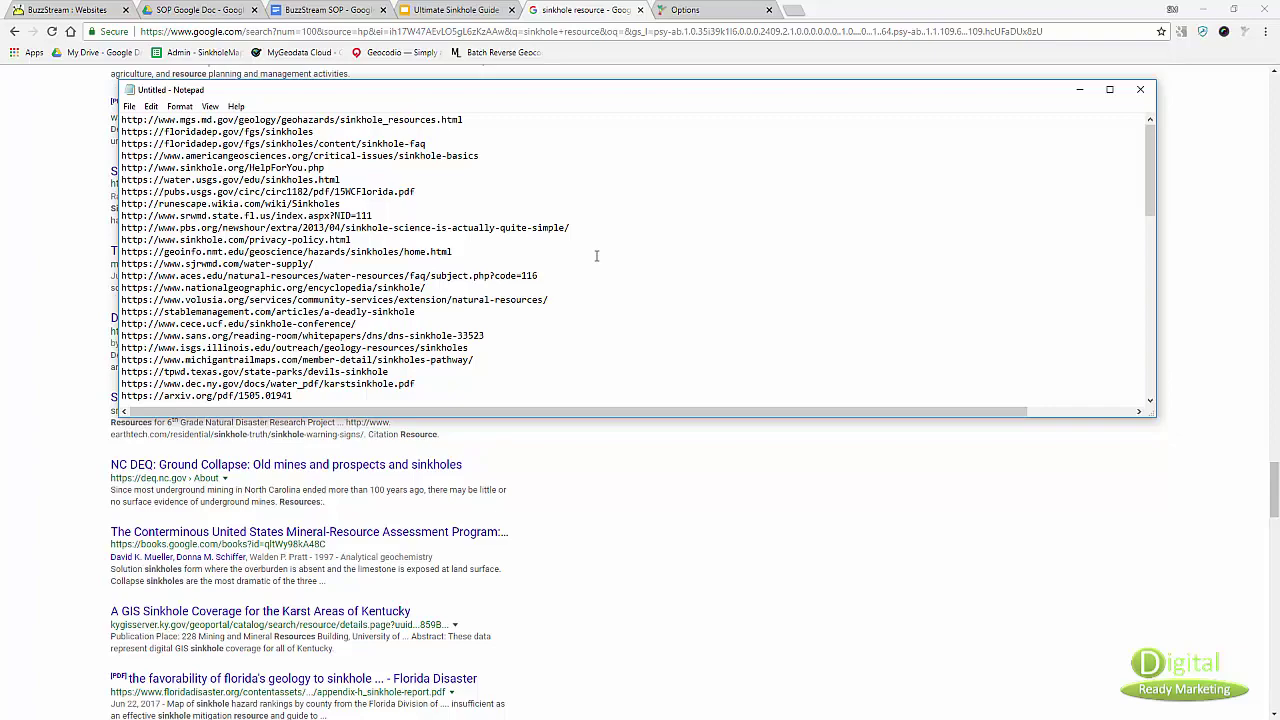
{"action": "scroll", "coordinate": [611, 238], "scroll_direction": "down", "scroll_amount": 15}
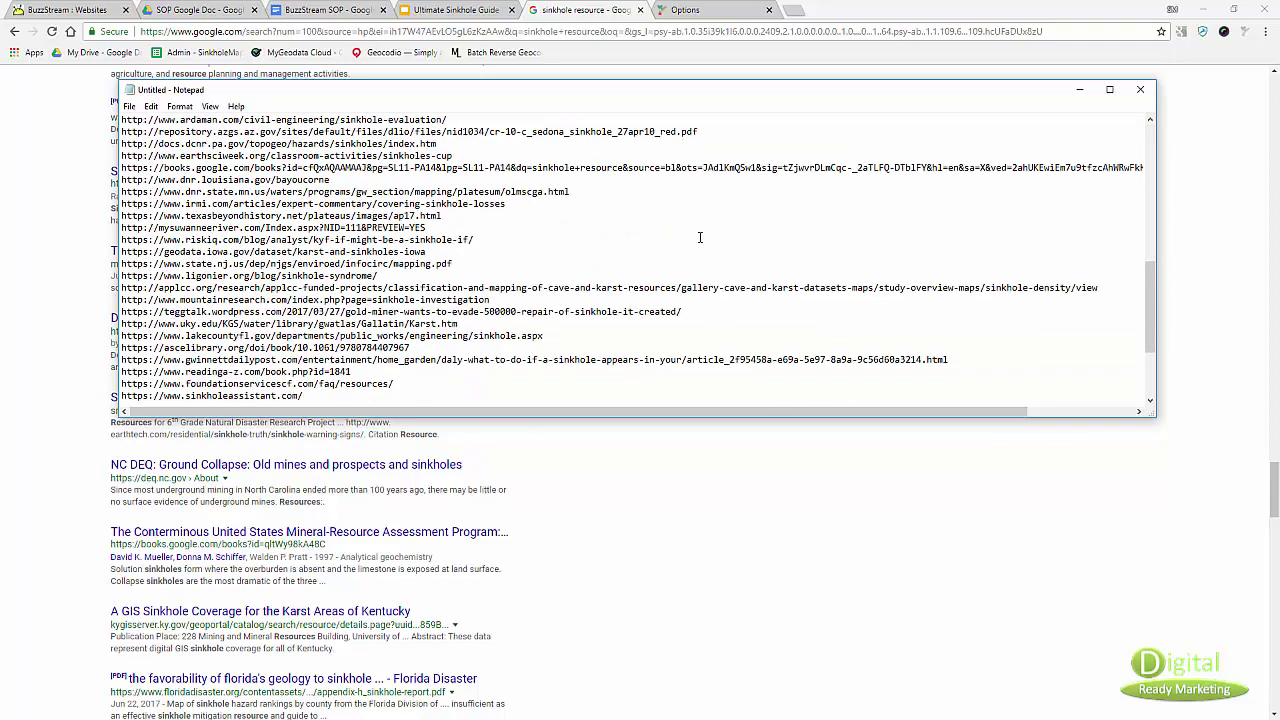
{"action": "scroll", "coordinate": [700, 238], "scroll_direction": "up", "scroll_amount": 15}
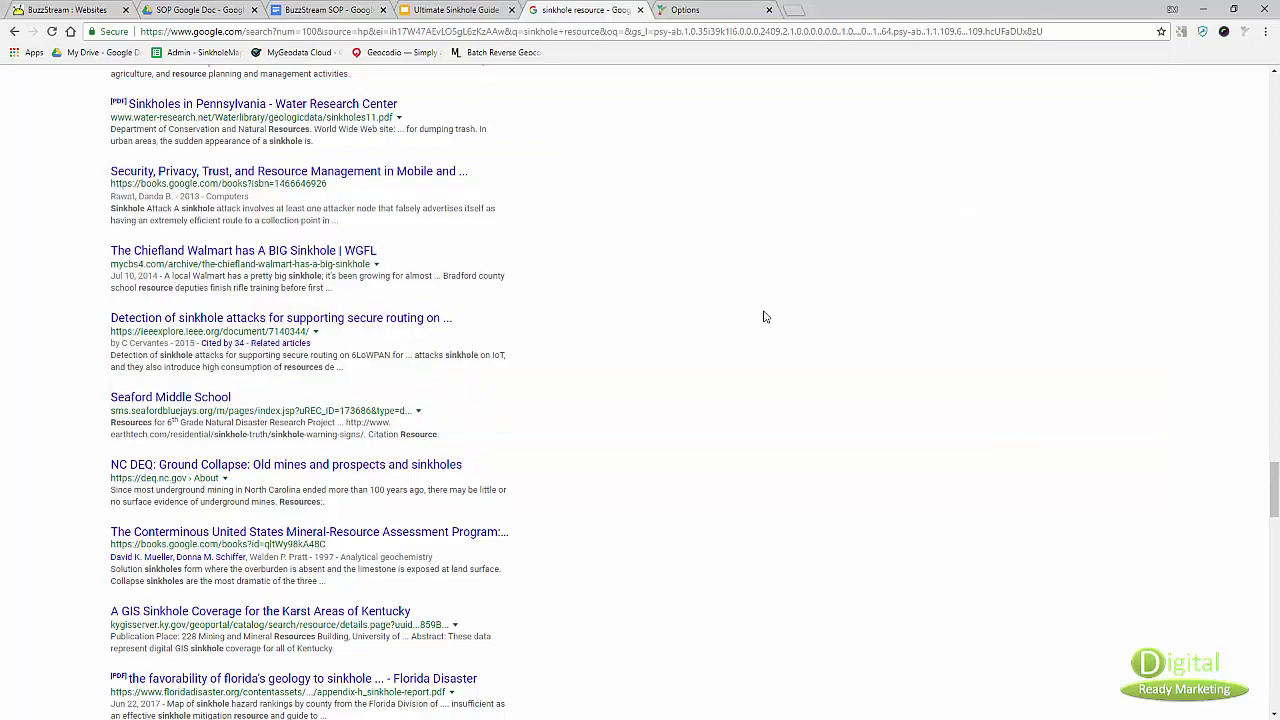
Step: Switch to BuzzStream and examine how to add a list of URLs as Websites and Links, without adding any
{"action": "left_click", "coordinate": [74, 14]}
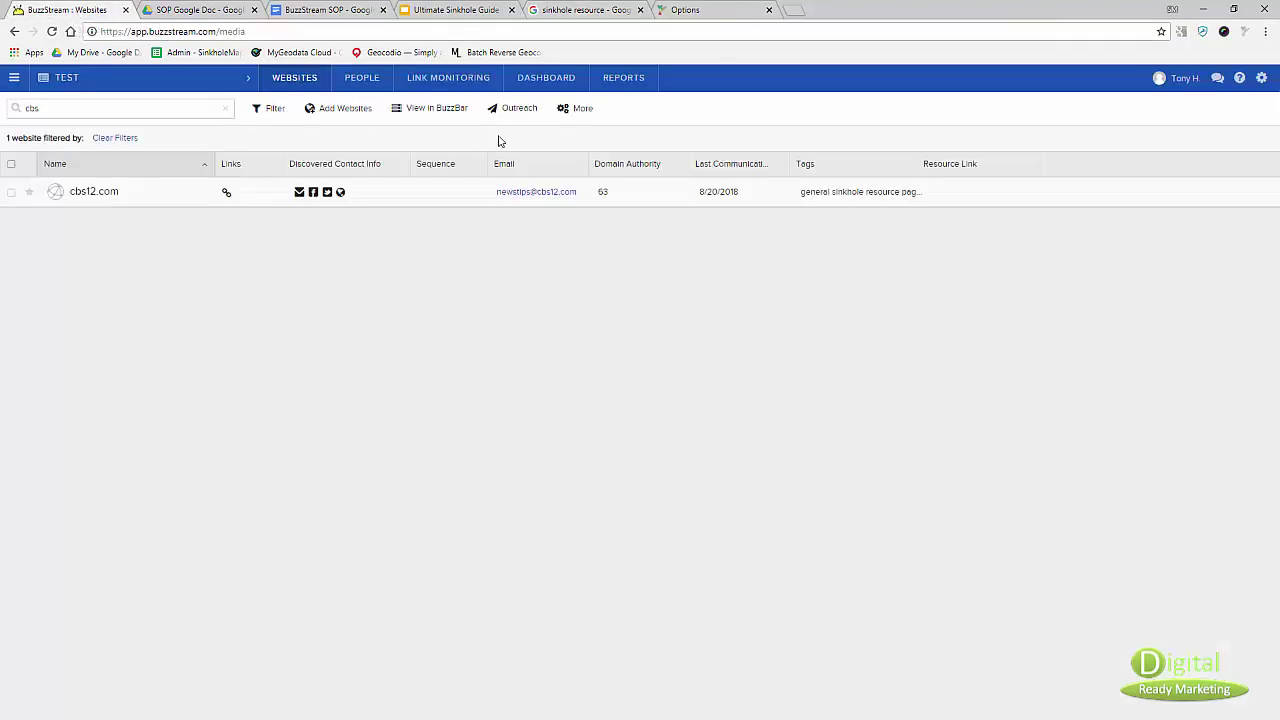
{"action": "left_click", "coordinate": [351, 117]}
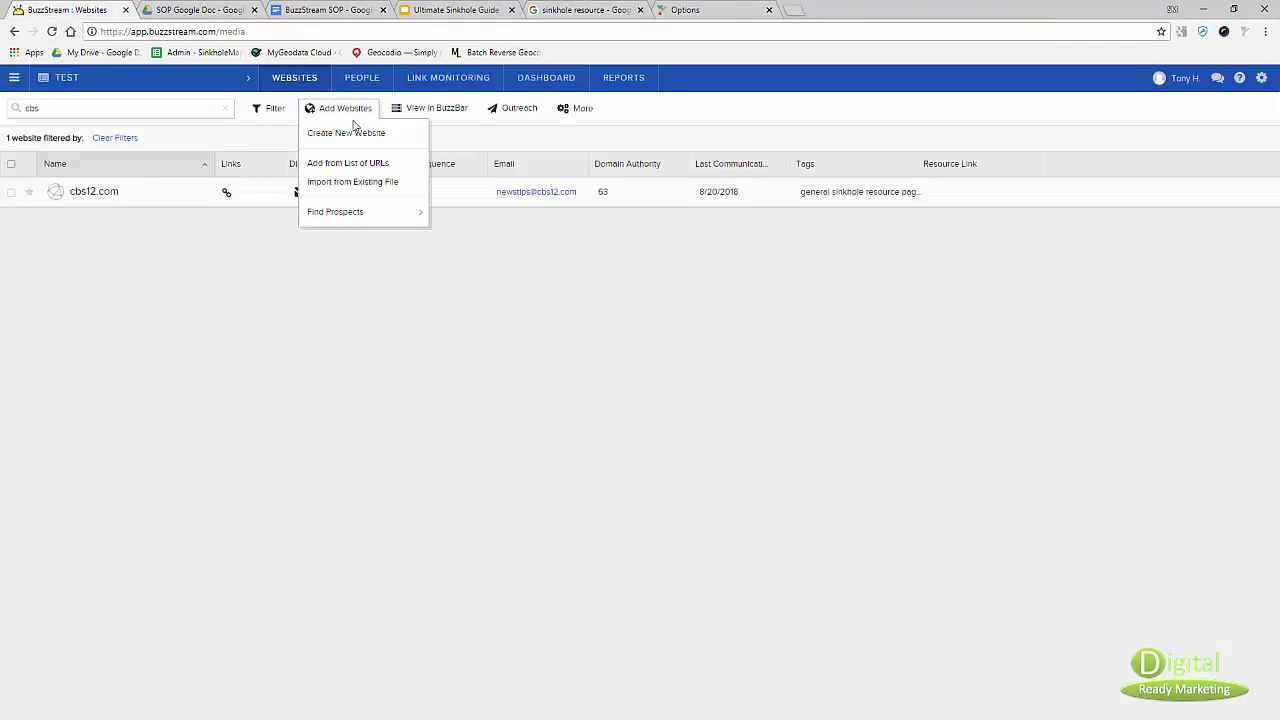
{"action": "left_click", "coordinate": [372, 168]}
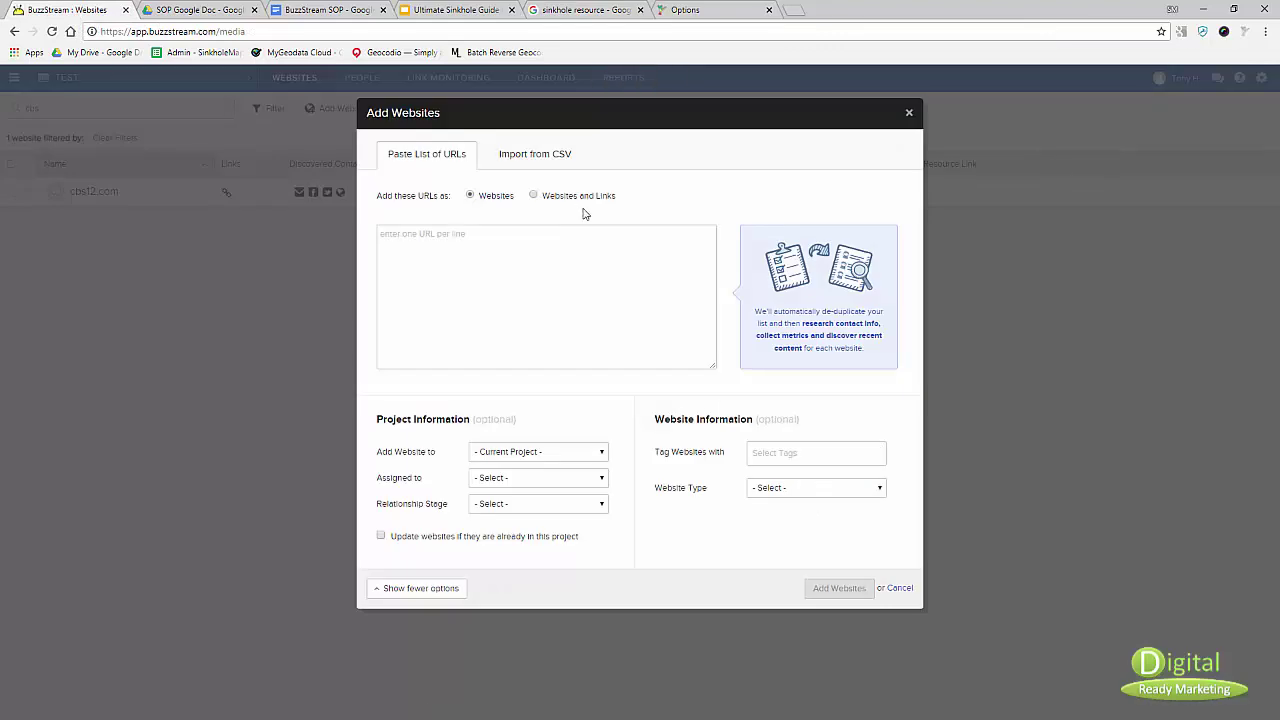
{"action": "left_click", "coordinate": [578, 198]}
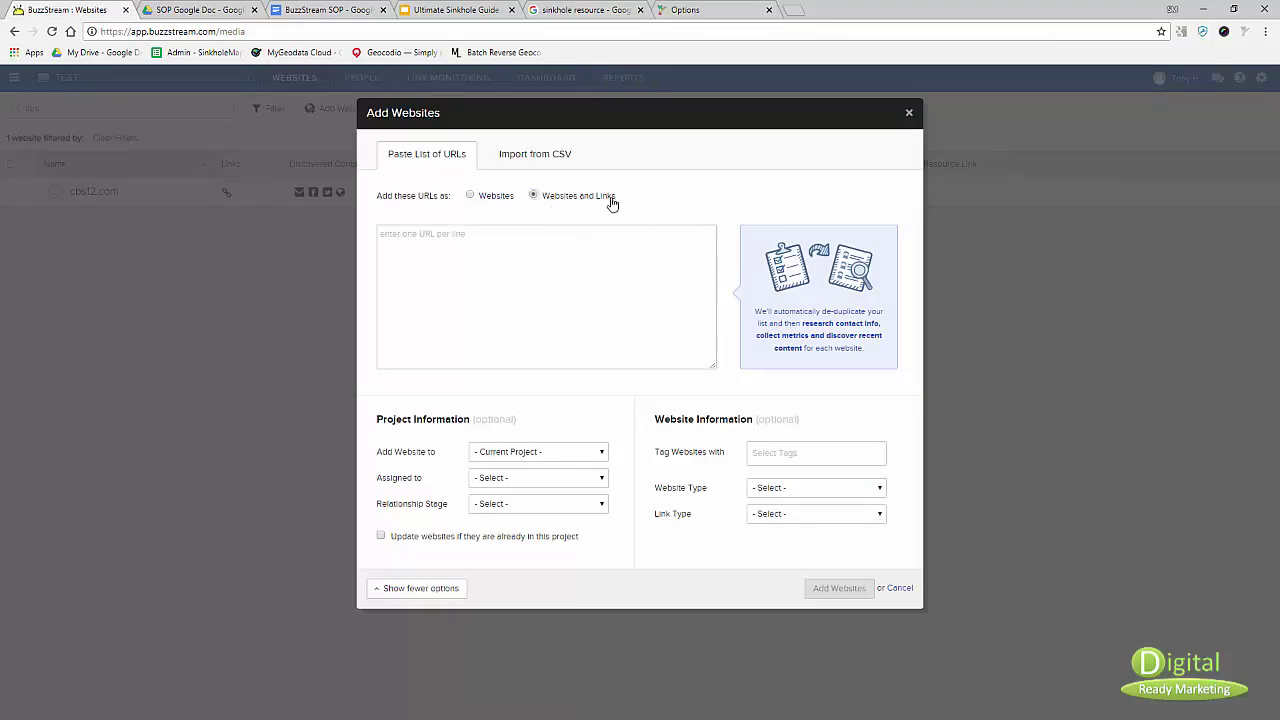
{"action": "right_click", "coordinate": [533, 257]}
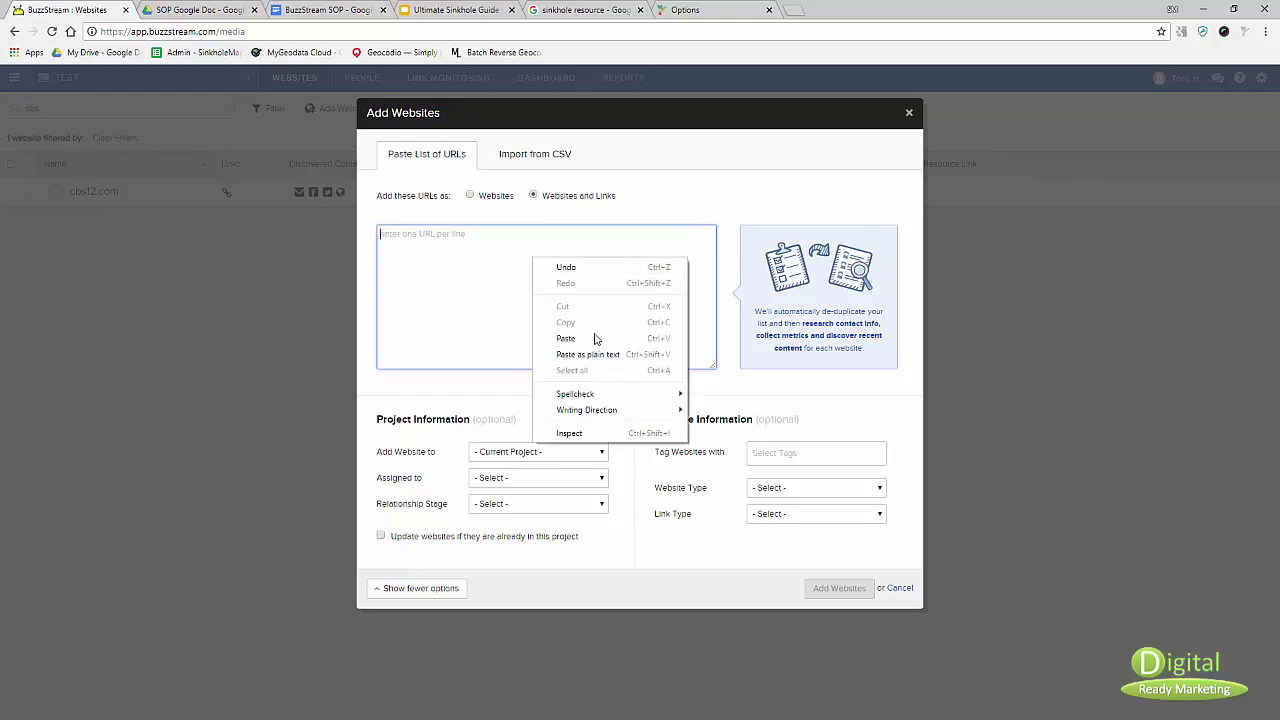
{"action": "left_click", "coordinate": [908, 114]}
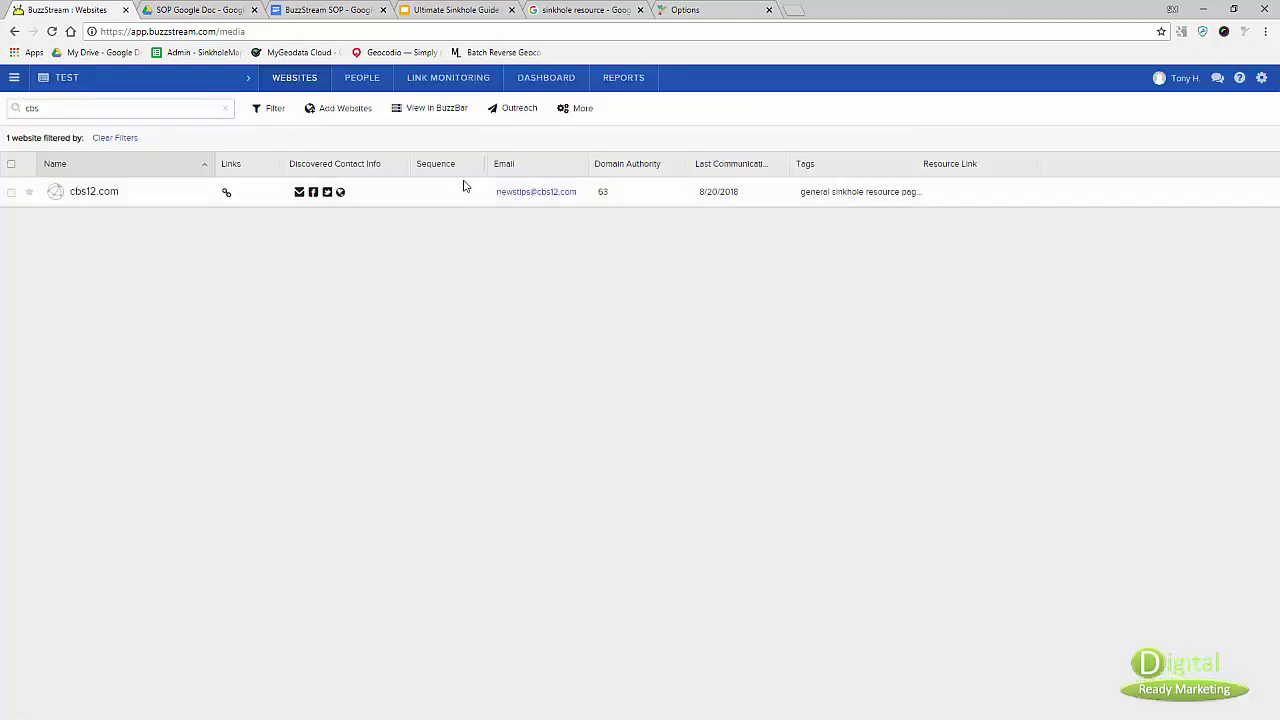
Step: Open the sinkhole links project in Florida Sinkhole guide's Competitor links folder and clear the website filters
{"action": "left_click", "coordinate": [185, 80]}
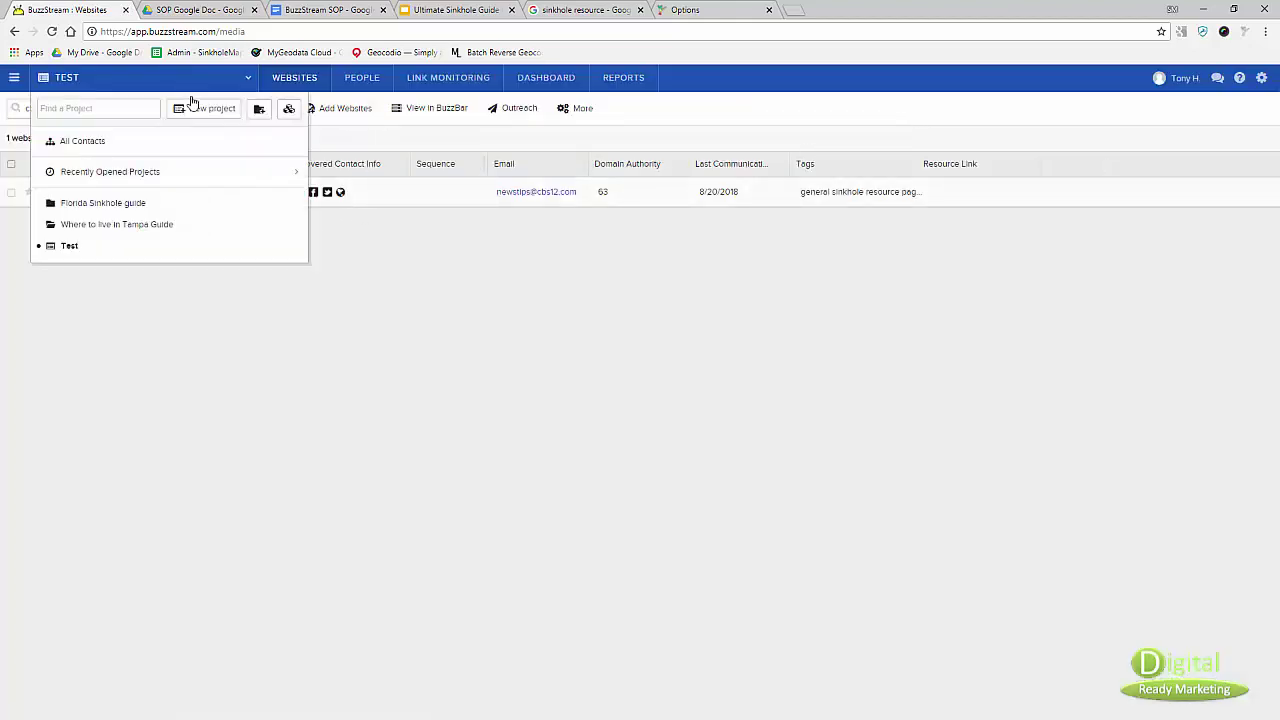
{"action": "left_click", "coordinate": [188, 210]}
{"action": "left_click", "coordinate": [188, 230]}
{"action": "left_click", "coordinate": [187, 250]}
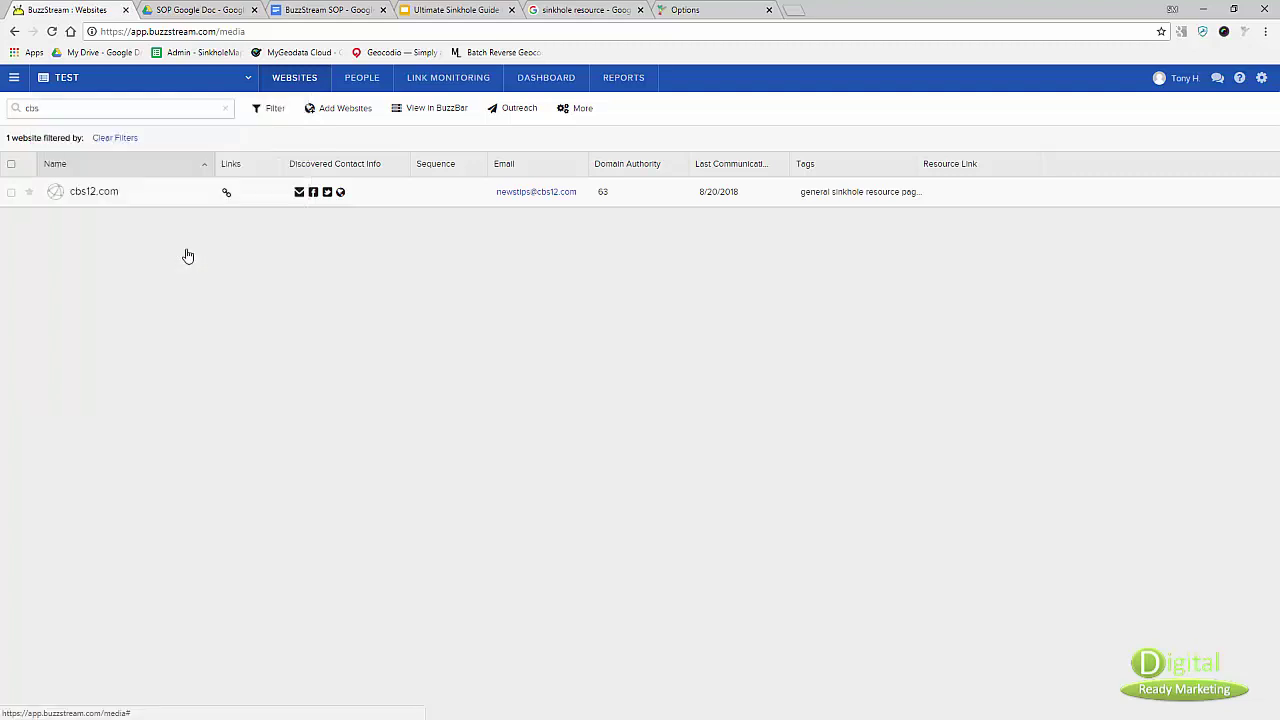
{"action": "left_click", "coordinate": [155, 78]}
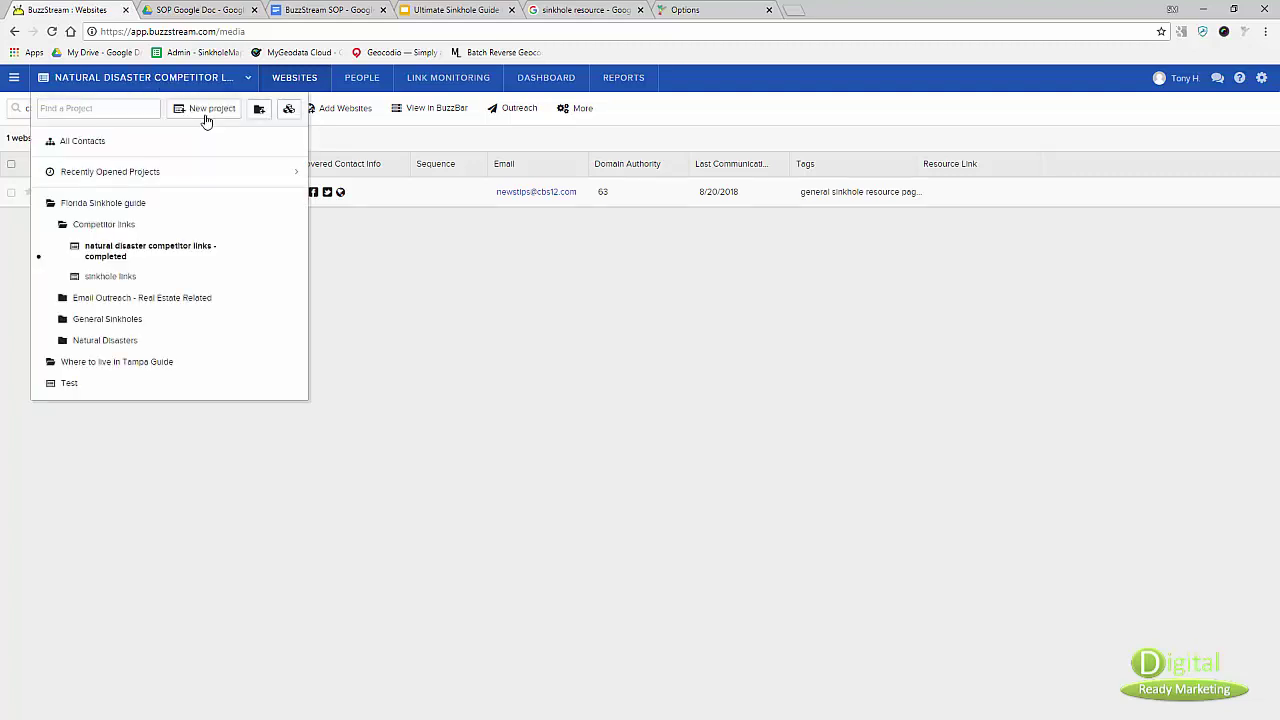
{"action": "left_click", "coordinate": [142, 276]}
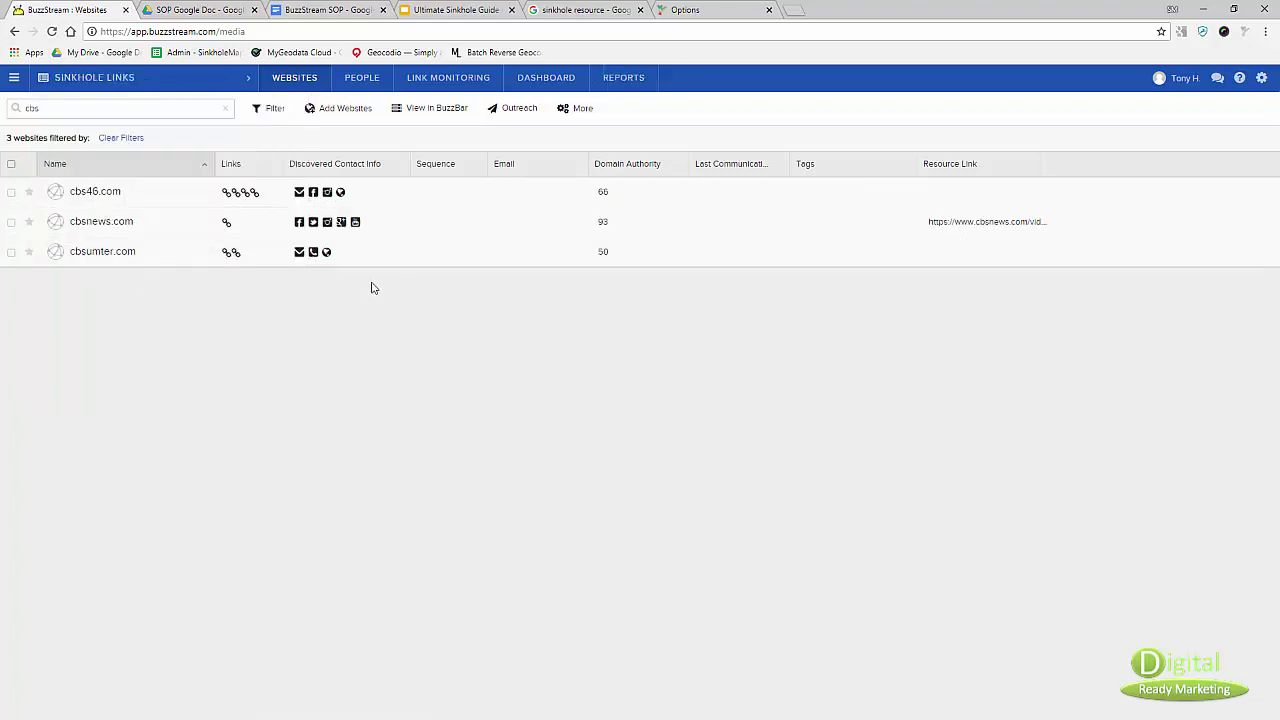
{"action": "left_click", "coordinate": [133, 143]}
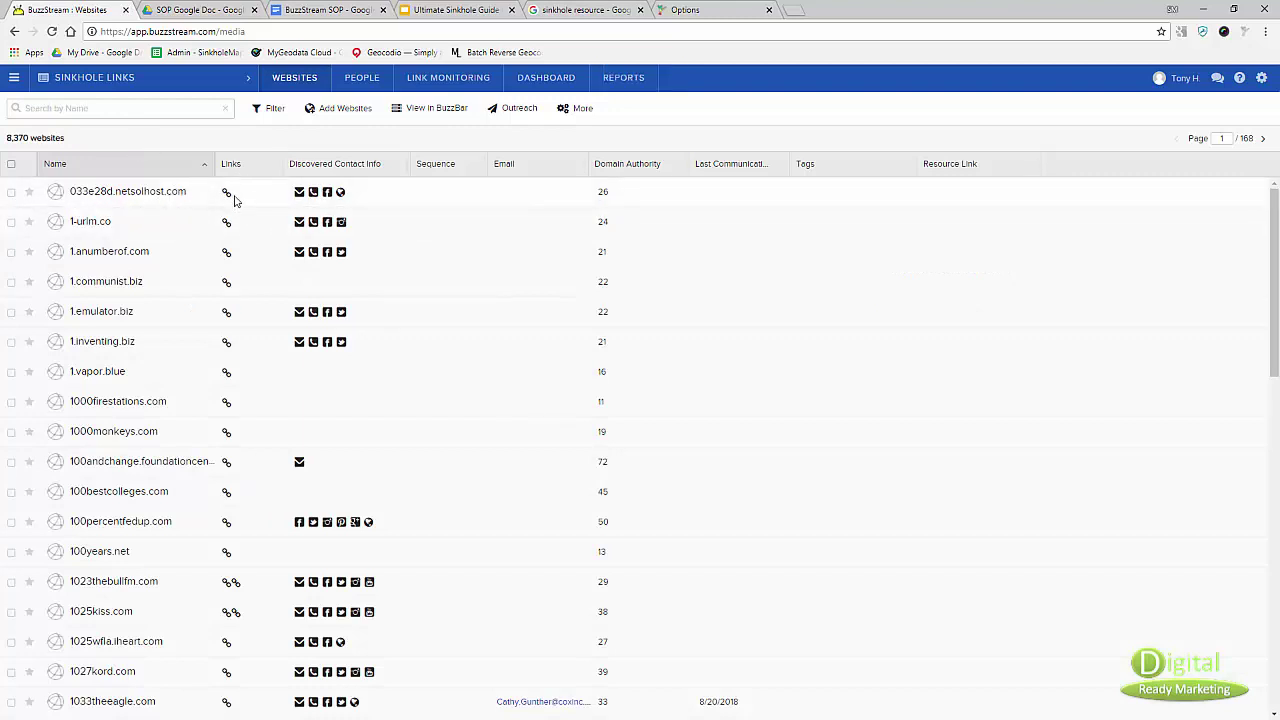
Step: Review the column configuration of the project's website list and close it without changes
{"action": "mouse_move", "coordinate": [228, 197]}
{"action": "left_click", "coordinate": [1265, 166]}
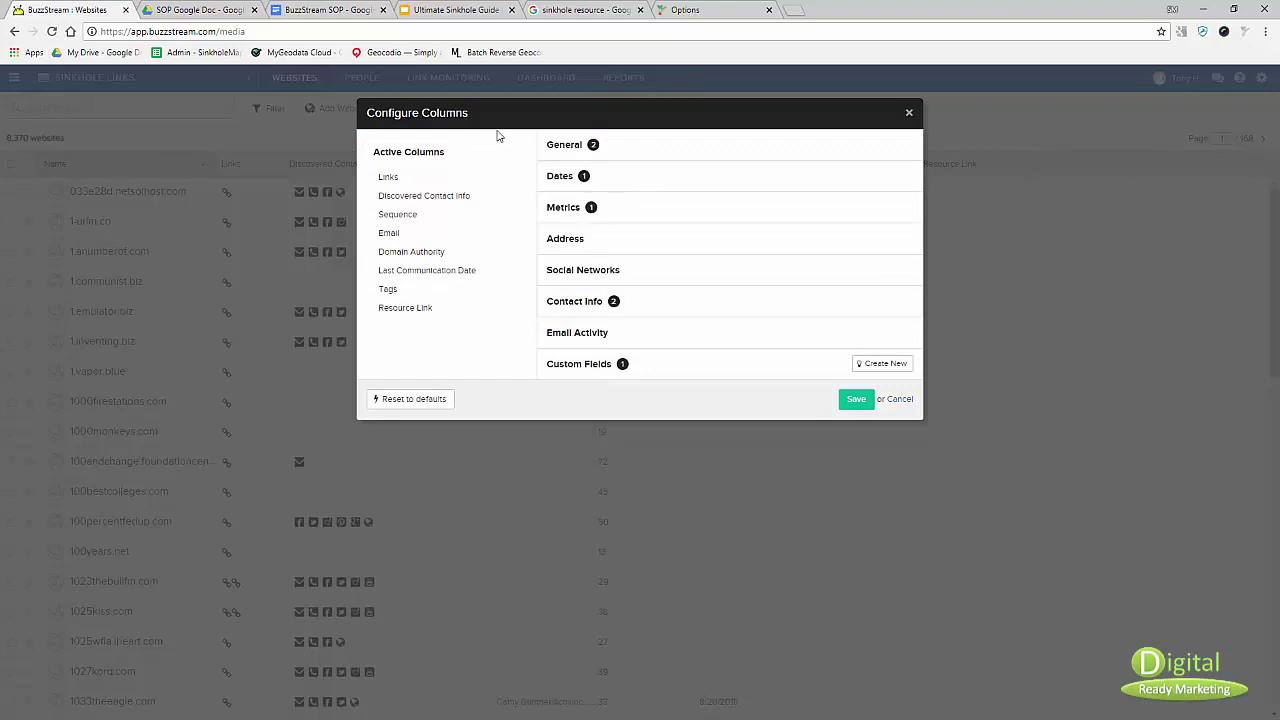
{"action": "left_click", "coordinate": [911, 115]}
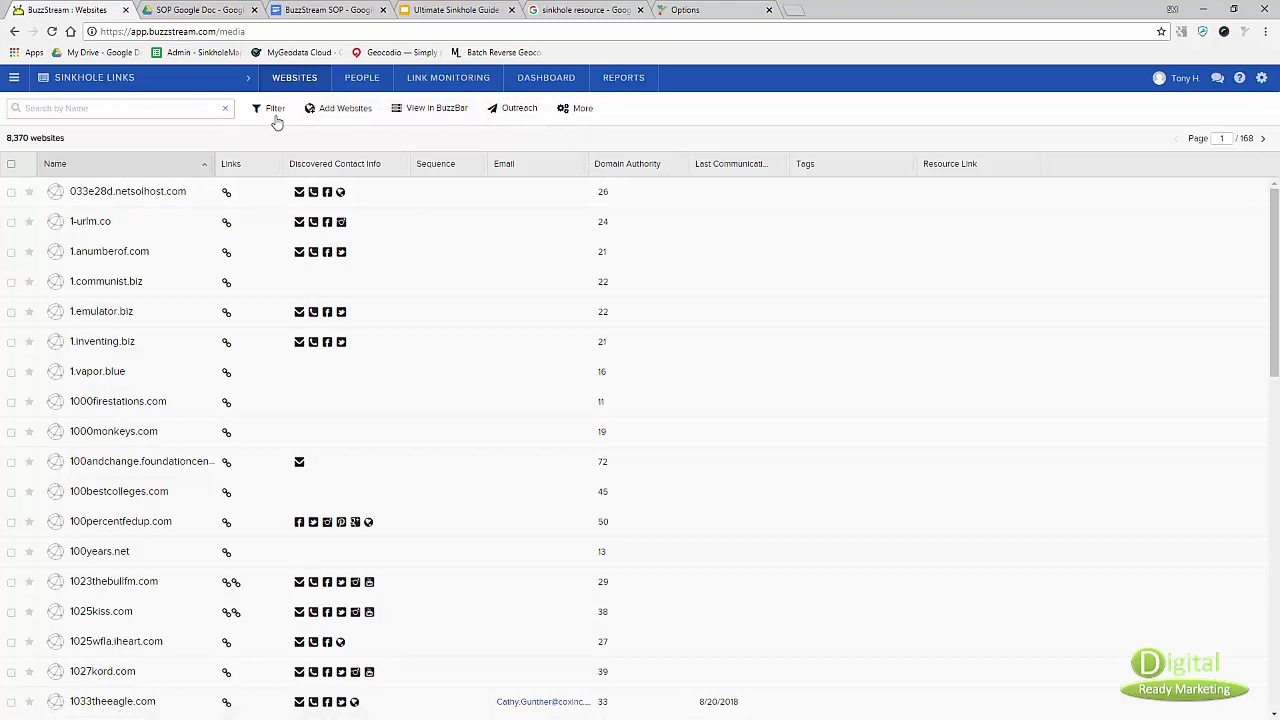
Step: Start adding a URL list to the sinkhole links project as Websites and Links, and cancel without adding any
{"action": "left_click", "coordinate": [342, 110]}
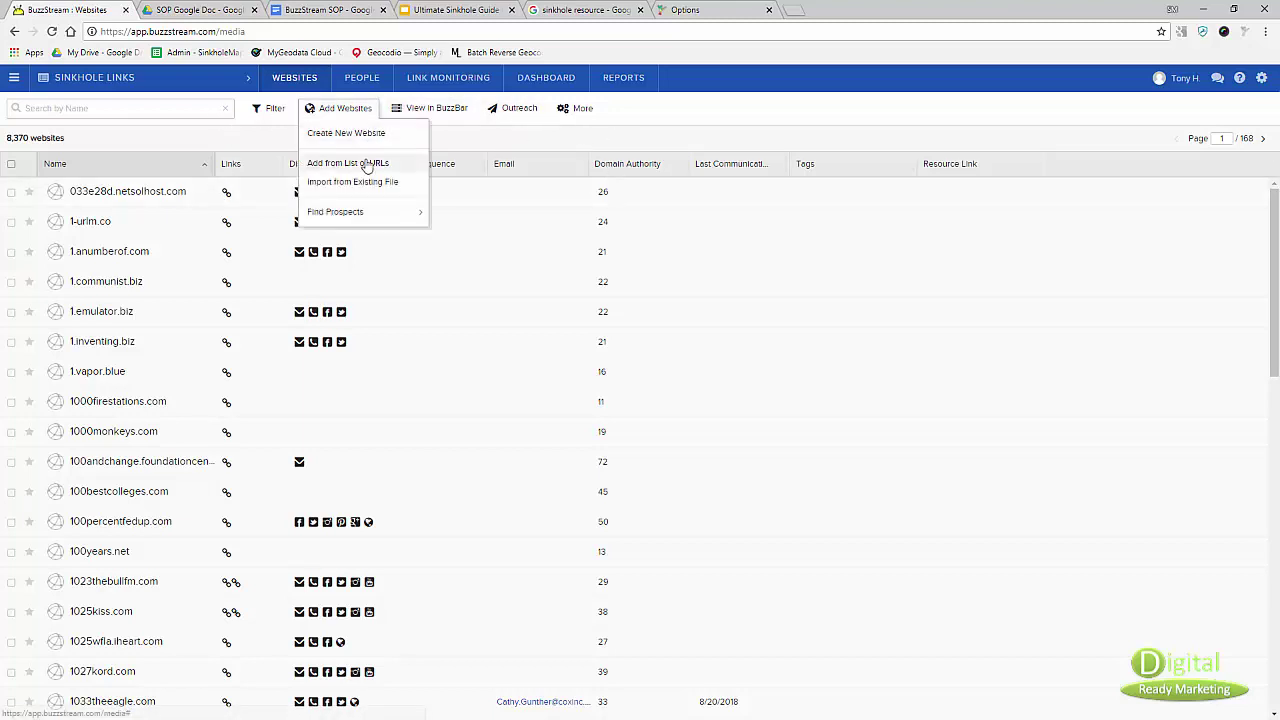
{"action": "left_click", "coordinate": [372, 165]}
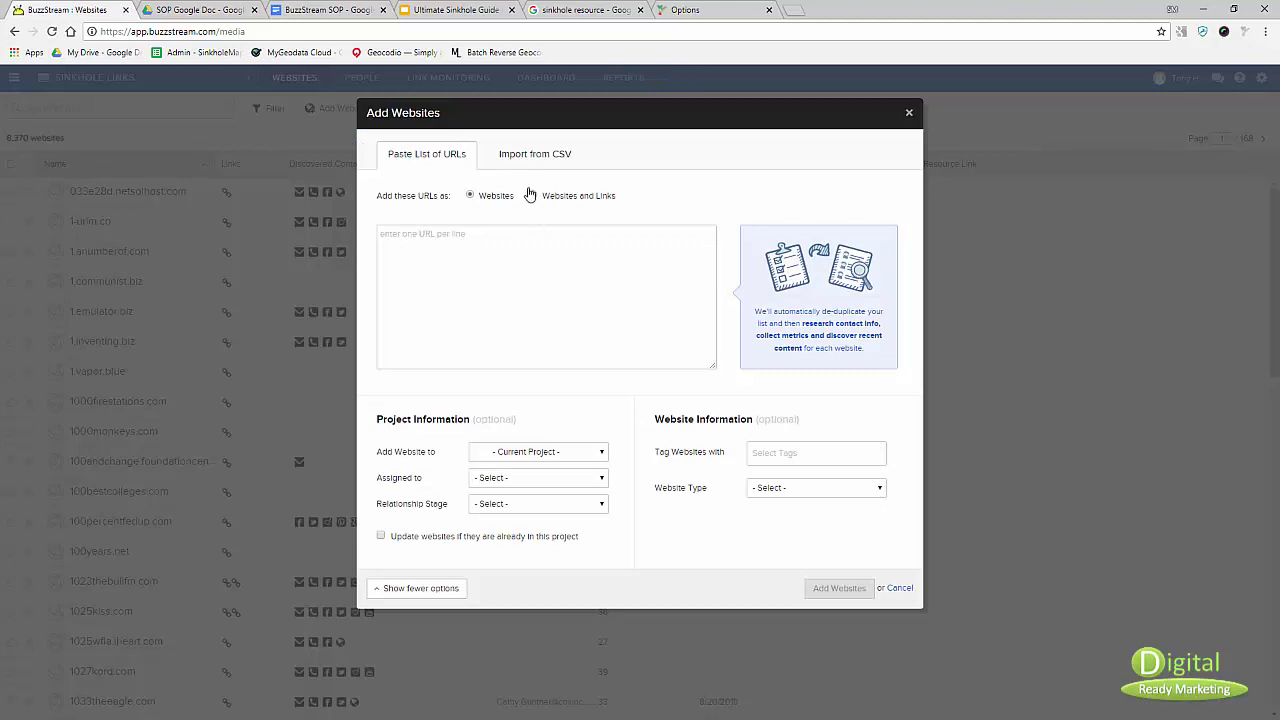
{"action": "left_click", "coordinate": [534, 196]}
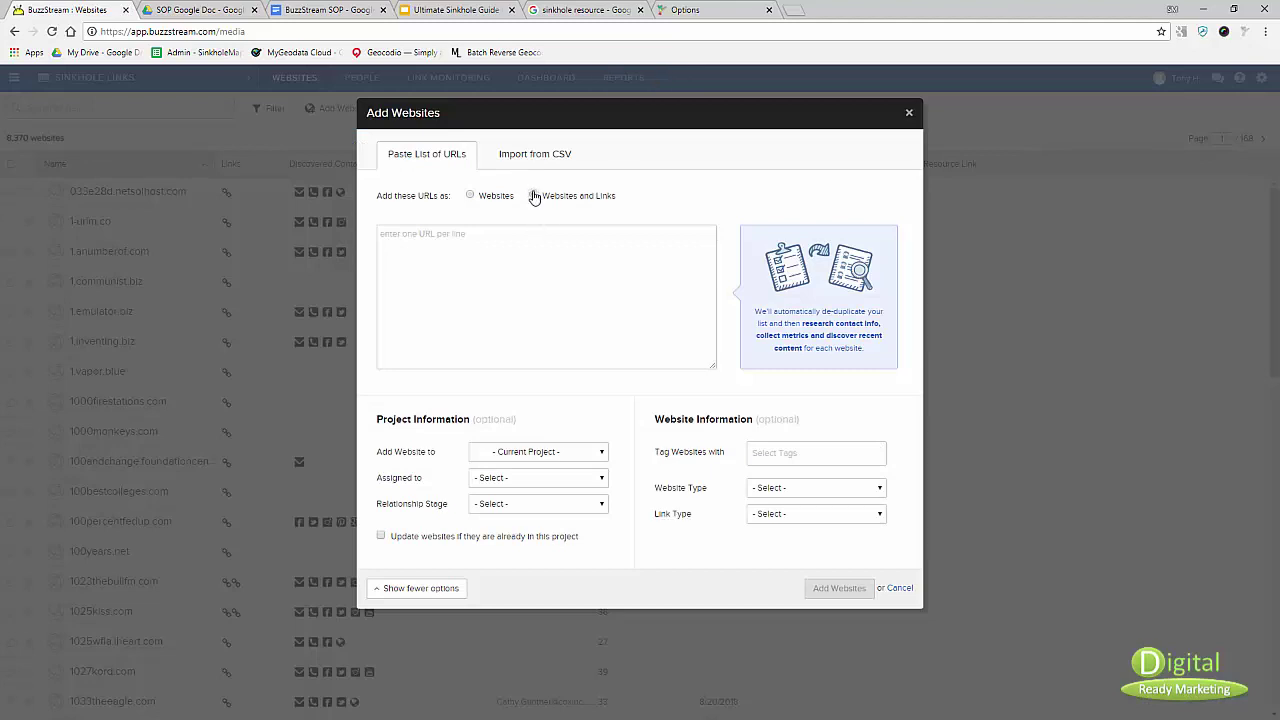
{"action": "left_click", "coordinate": [909, 113]}
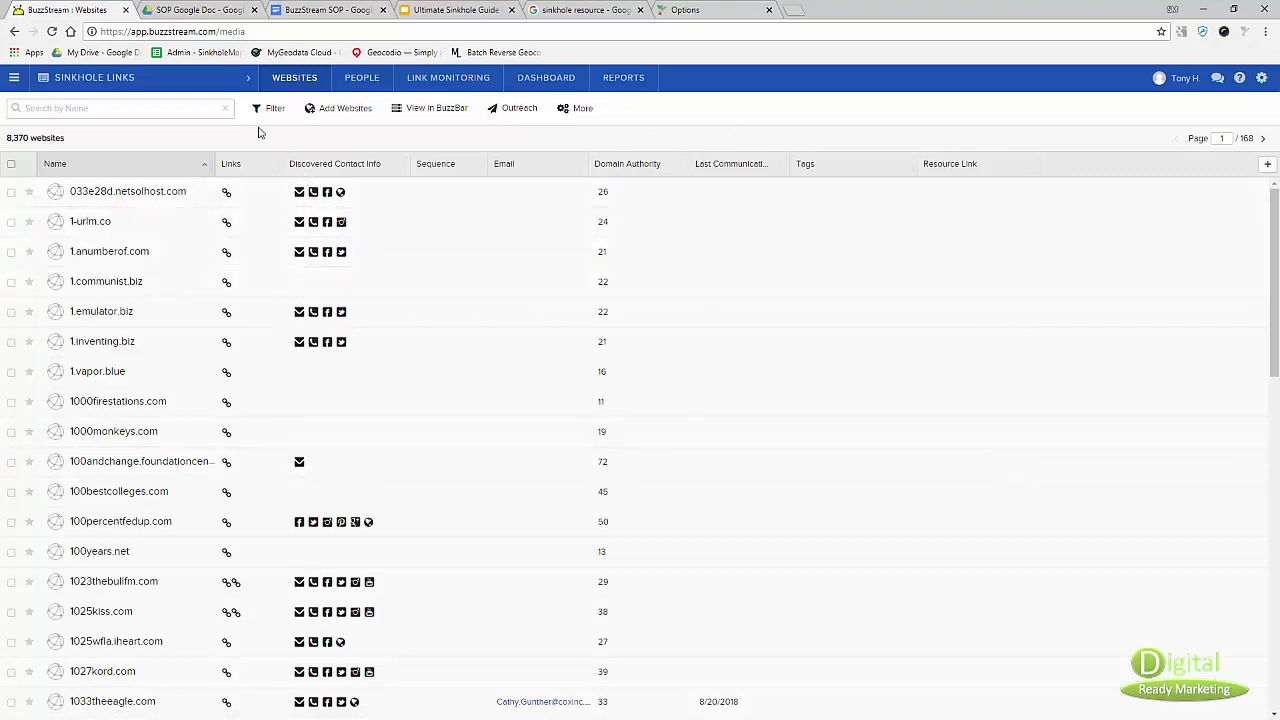
Step: Switch to the Ultimate Sinkhole Guide Strategy presentation to view the prospect filtering funnel
{"action": "left_click", "coordinate": [470, 11]}
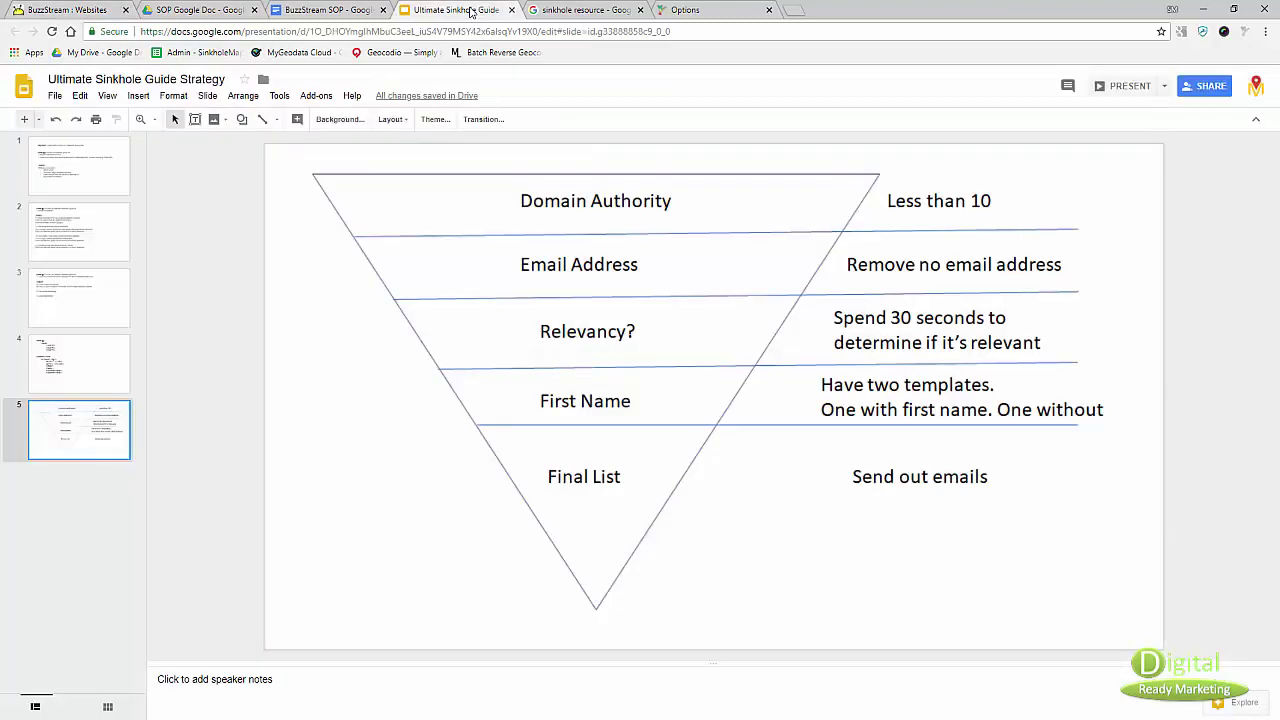
Step: Present the prospect filtering funnel slide full screen
{"action": "left_click", "coordinate": [1127, 93]}
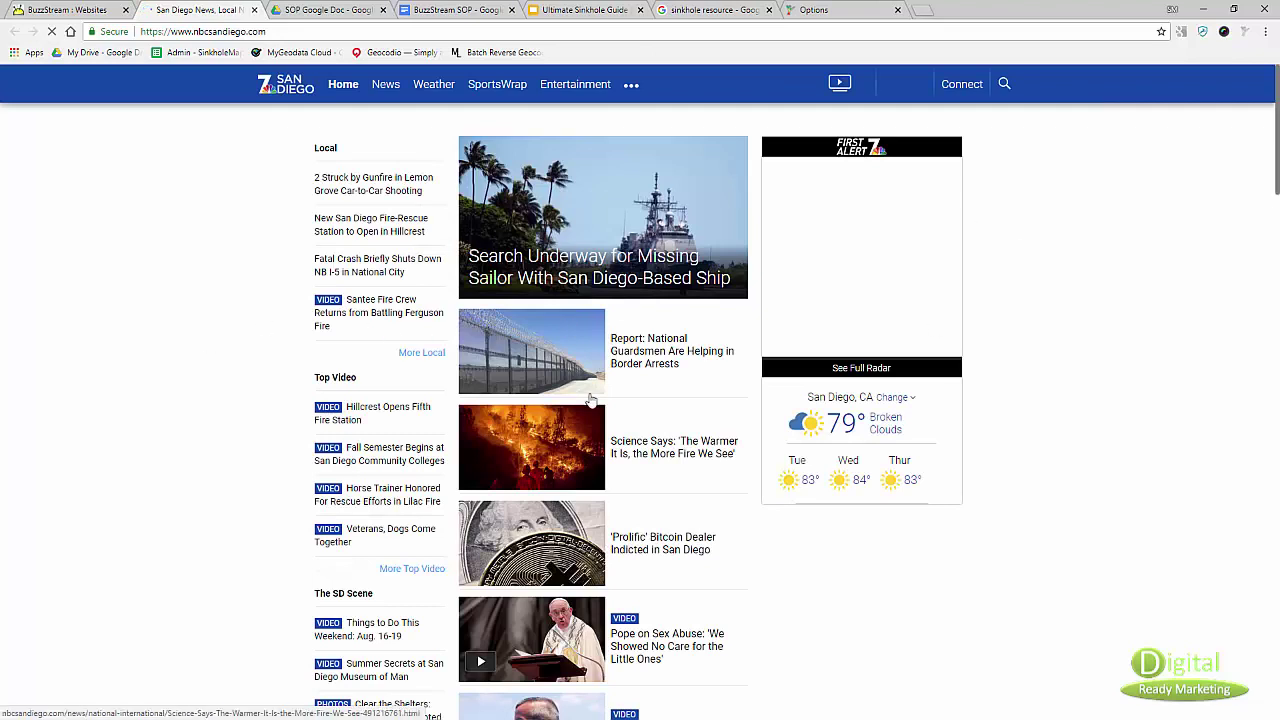
Step: Switch to BuzzStream, select the first four websites in the sinkhole links project and open them in the BuzzBar
{"action": "left_click", "coordinate": [70, 10]}
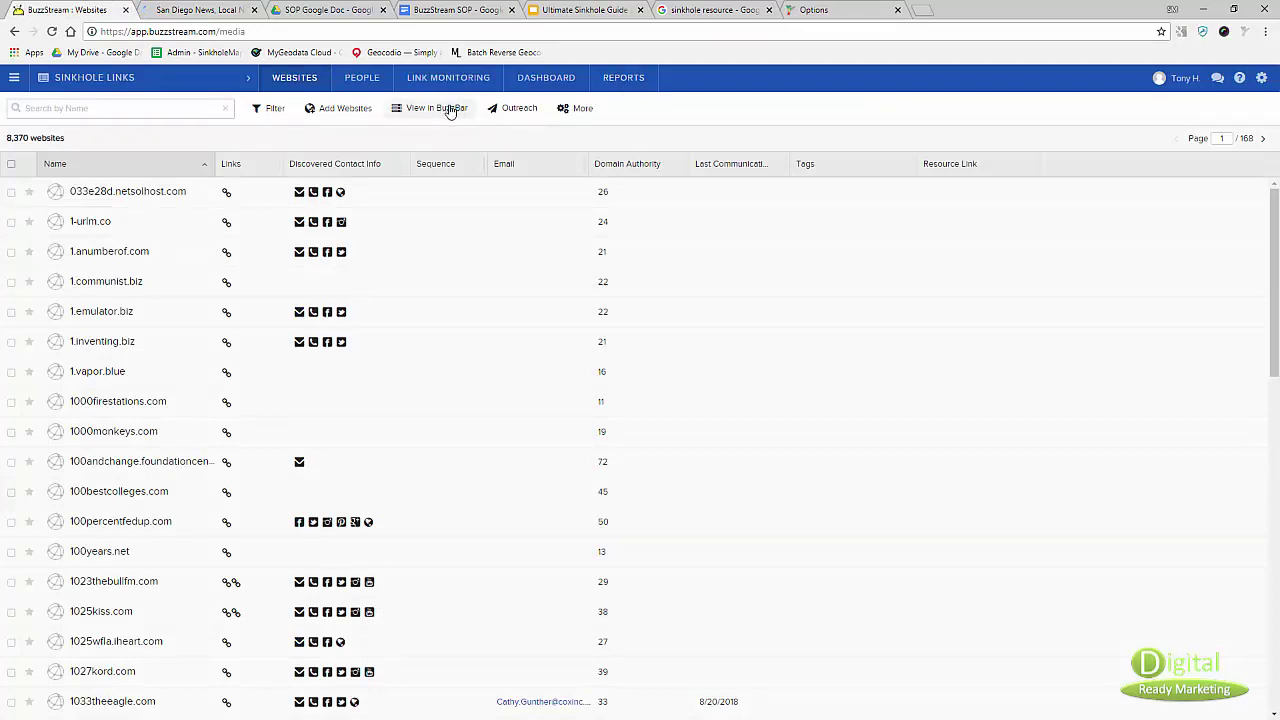
{"action": "left_click", "coordinate": [11, 191]}
{"action": "left_click", "coordinate": [11, 221]}
{"action": "left_click", "coordinate": [11, 251]}
{"action": "left_click", "coordinate": [11, 281]}
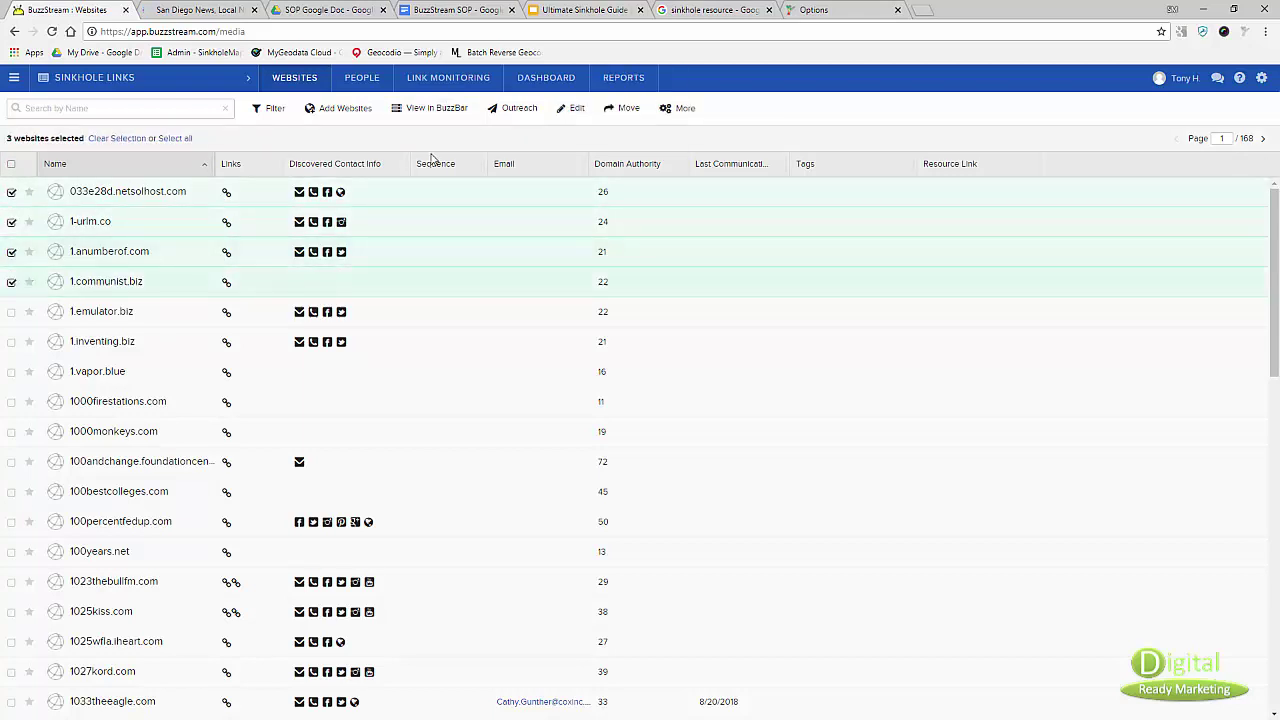
{"action": "left_click", "coordinate": [441, 110]}
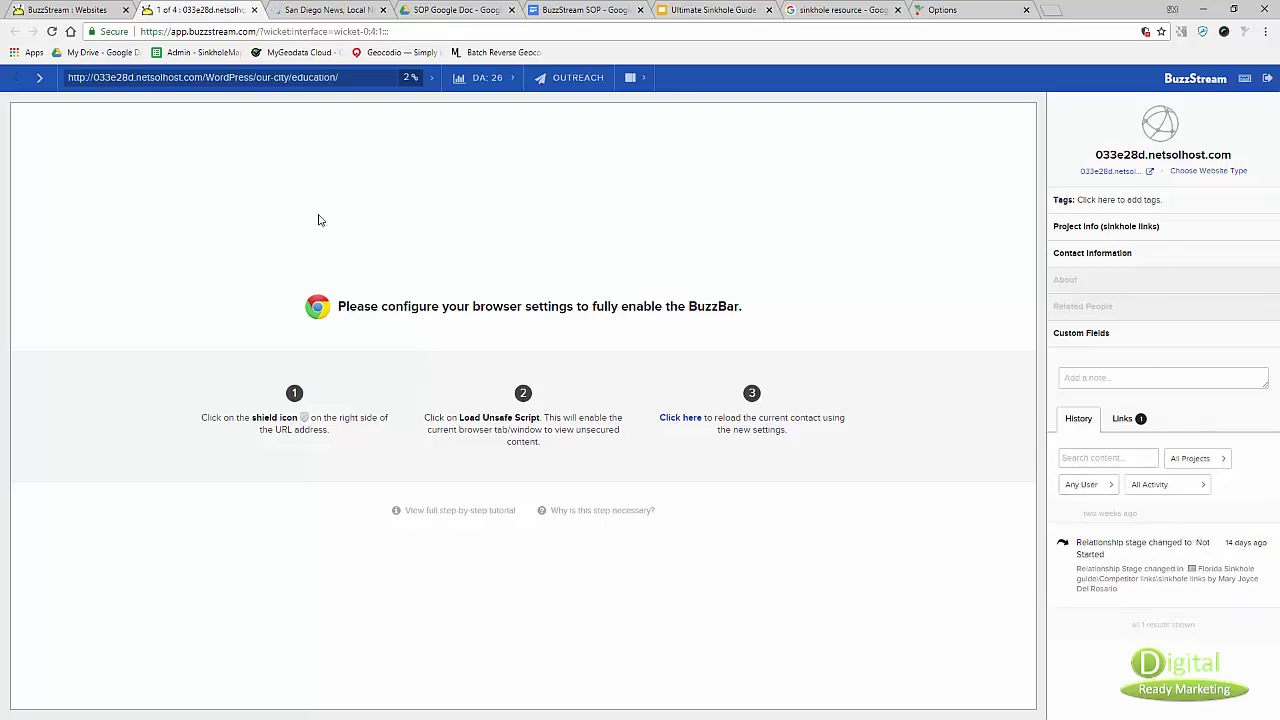
Step: Revisit the website list and the BuzzBar page, and present the filtering funnel slide of the Ultimate Sinkhole Guide Strategy presentation
{"action": "left_click", "coordinate": [70, 12]}
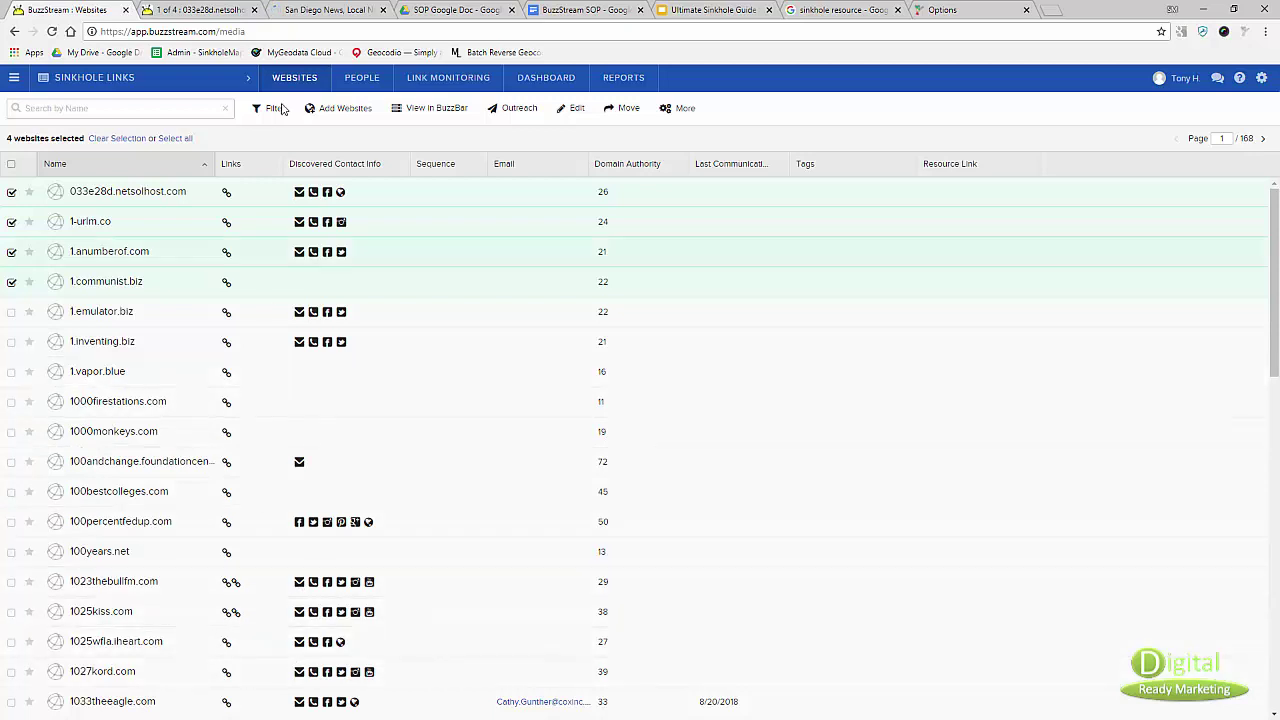
{"action": "left_click", "coordinate": [219, 10]}
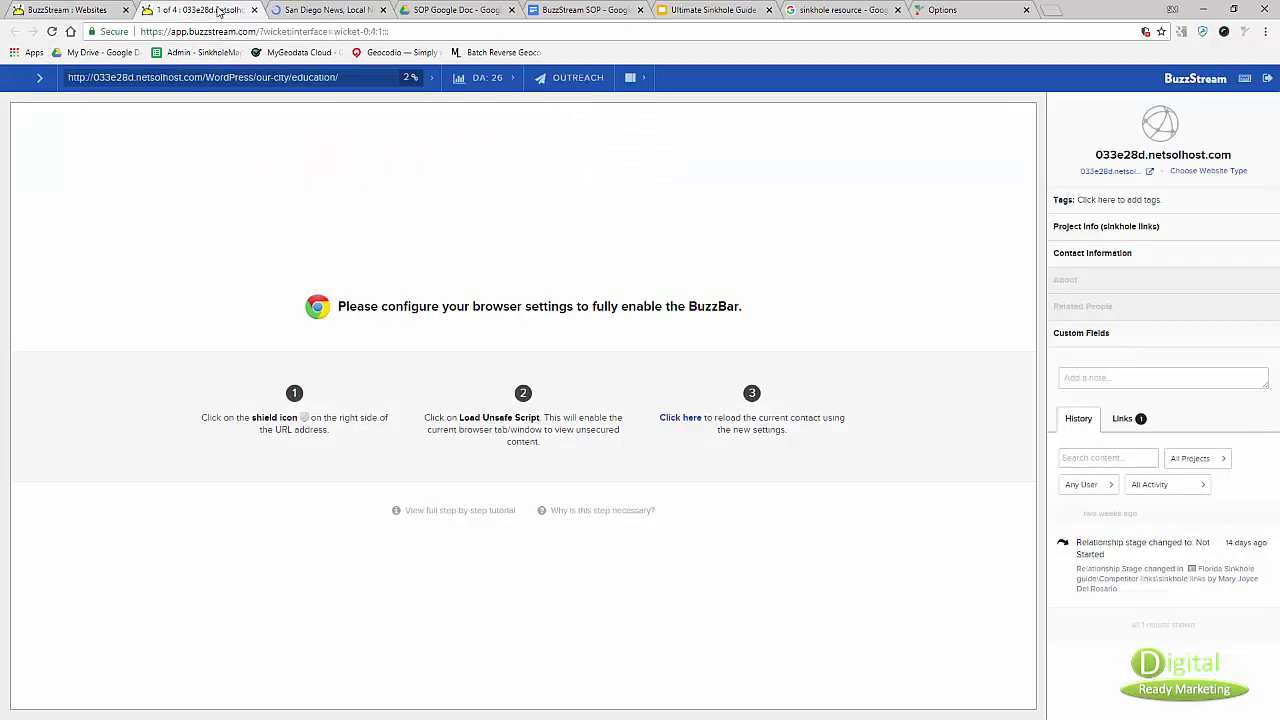
{"action": "left_click", "coordinate": [690, 10]}
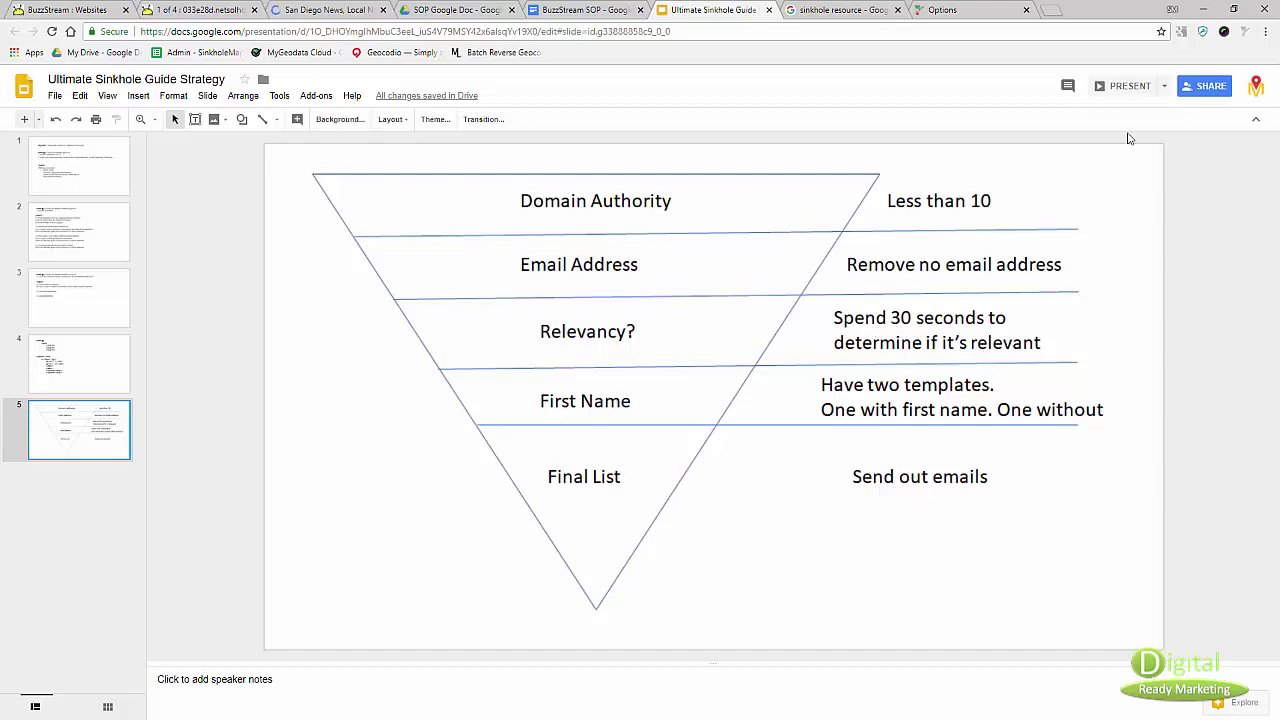
{"action": "left_click", "coordinate": [1128, 86]}
Step: Switch back to BuzzStream and sort the sinkhole links websites by Domain Authority in ascending order
{"action": "left_click", "coordinate": [72, 9]}
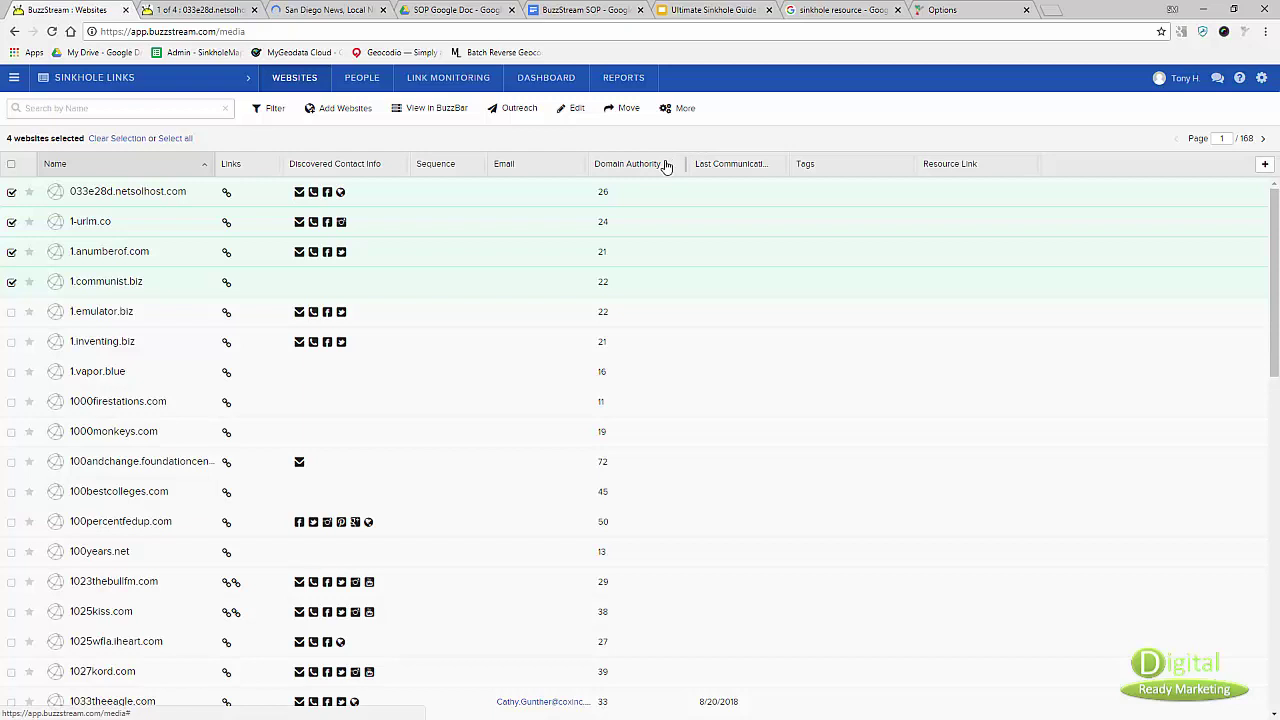
{"action": "left_click", "coordinate": [665, 165]}
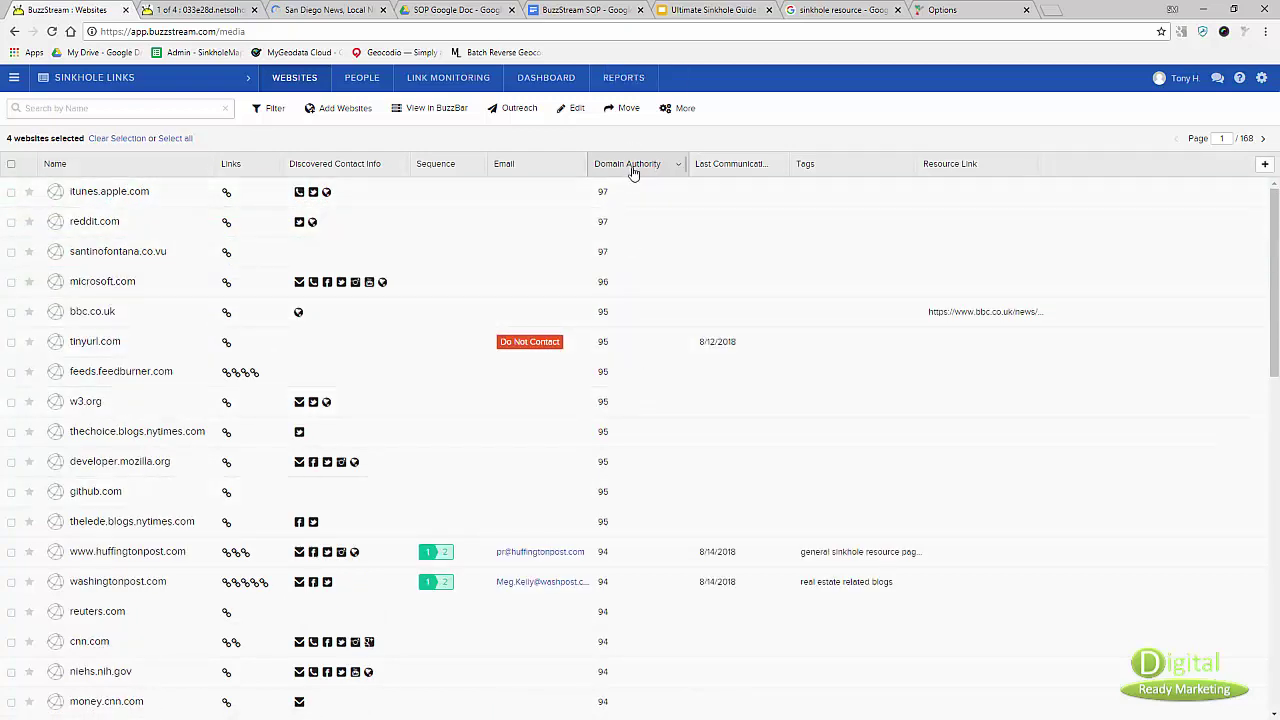
{"action": "left_click", "coordinate": [632, 173]}
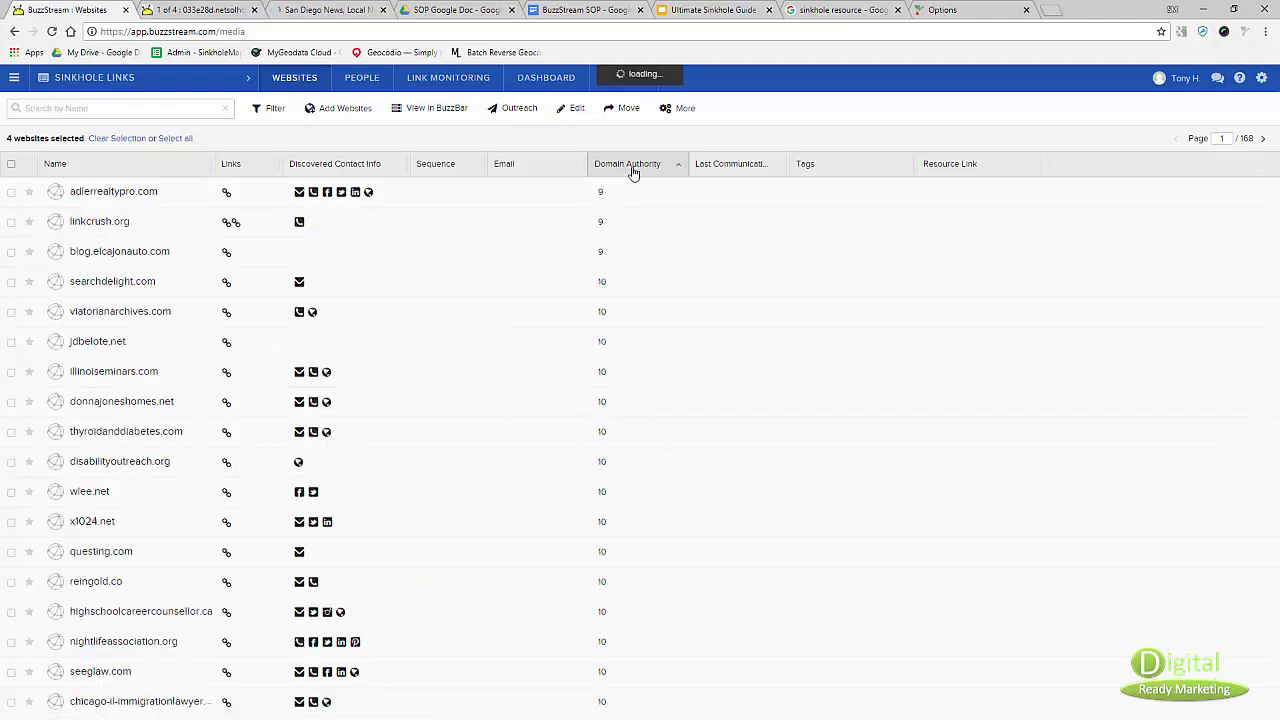
Step: Select adlerrealtypro.com, linkcrush.org and blog.elcajonauto.com, and review the bulk edit options, including Delete, without applying any
{"action": "left_click", "coordinate": [11, 192]}
{"action": "left_click", "coordinate": [11, 222]}
{"action": "left_click", "coordinate": [11, 252]}
{"action": "left_click", "coordinate": [573, 108]}
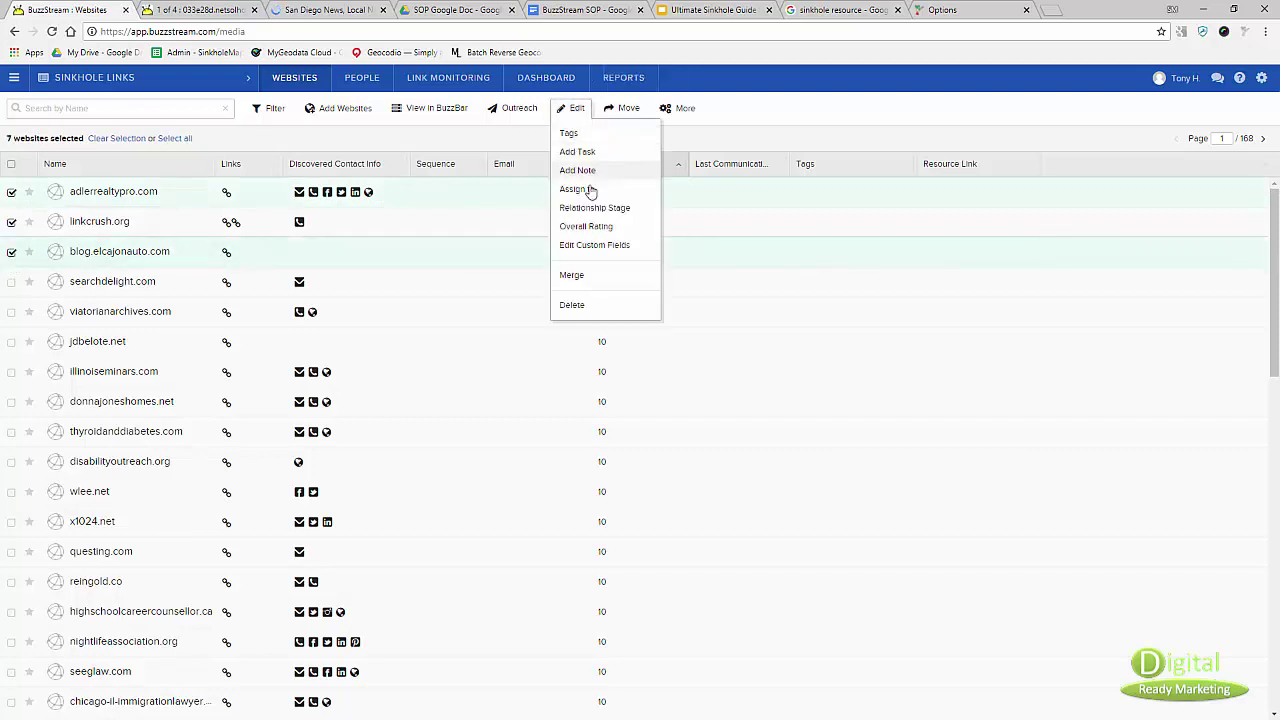
{"action": "left_click", "coordinate": [400, 240]}
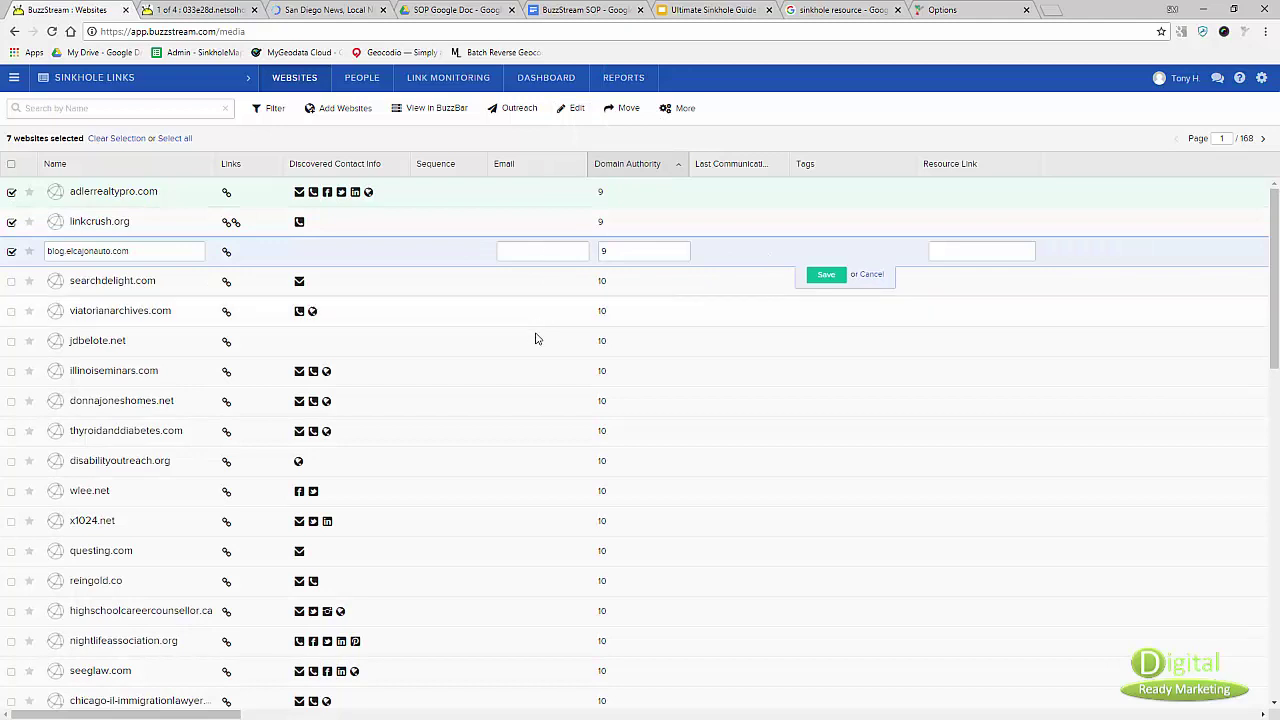
Step: Sort the websites by Discovered Contact Info in descending order and examine which contact types are available for each site
{"action": "left_click", "coordinate": [338, 165]}
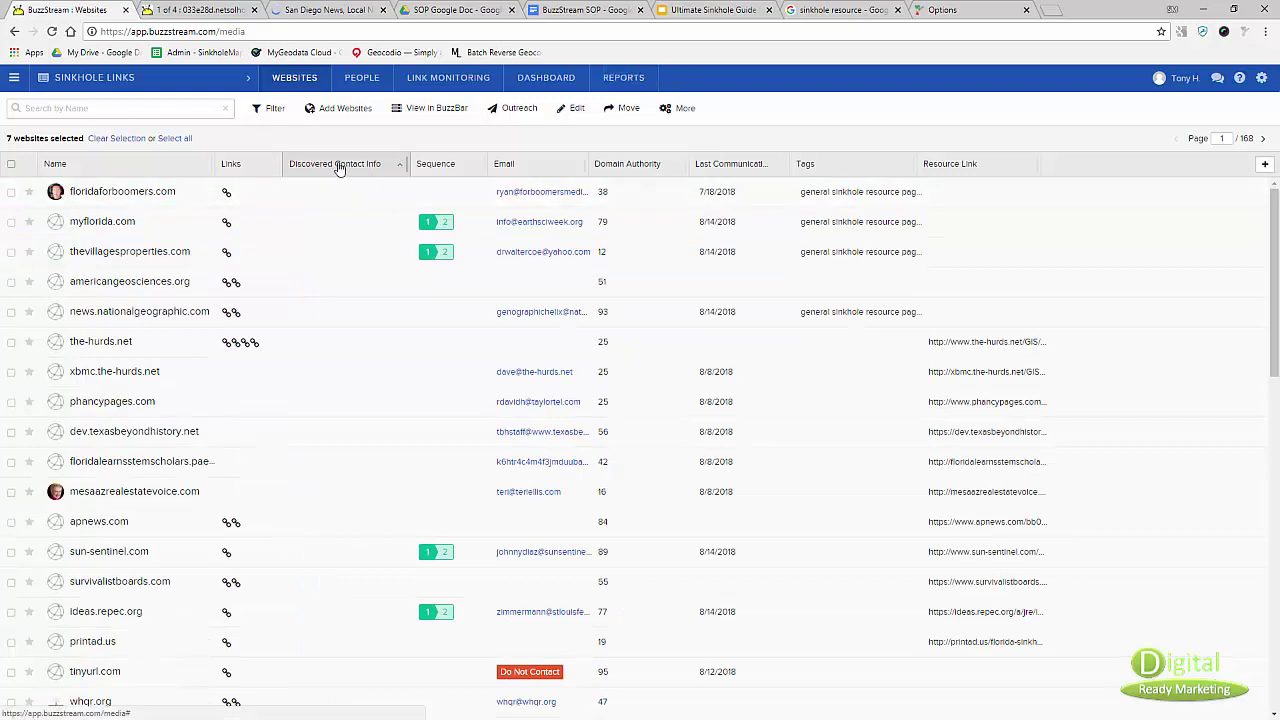
{"action": "left_click", "coordinate": [338, 167]}
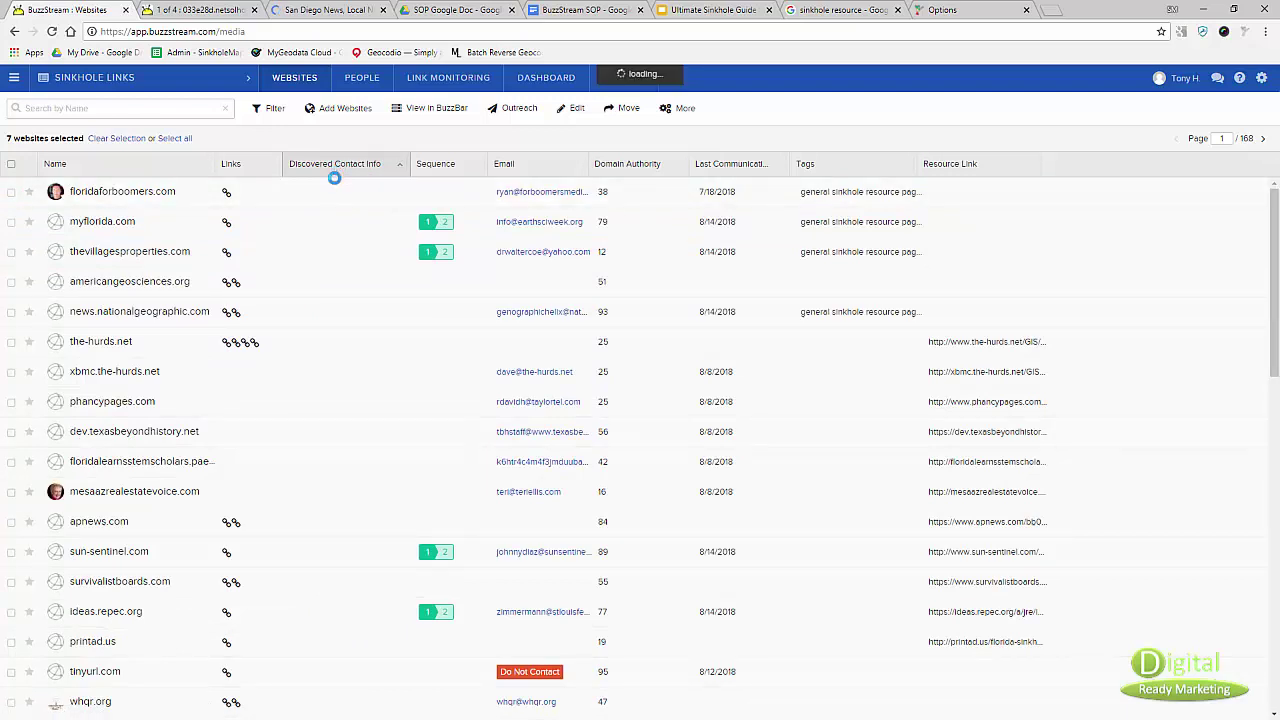
{"action": "mouse_move", "coordinate": [300, 192]}
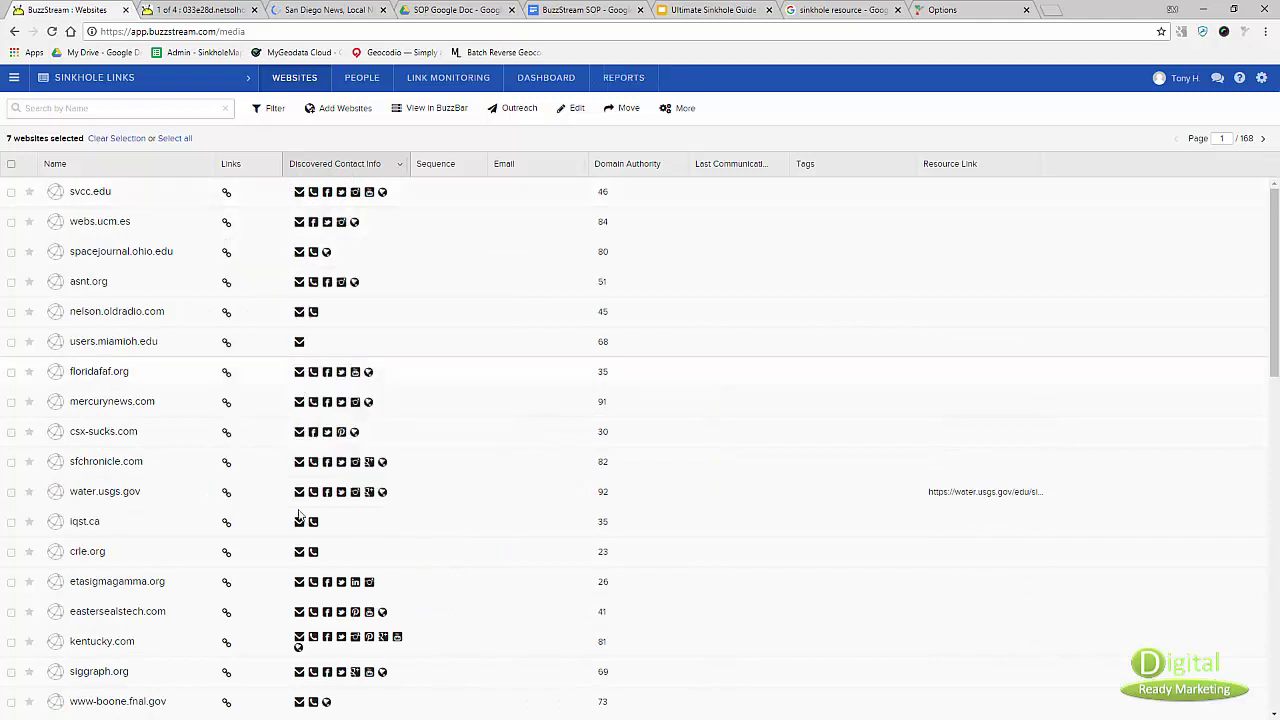
{"action": "mouse_move", "coordinate": [336, 286]}
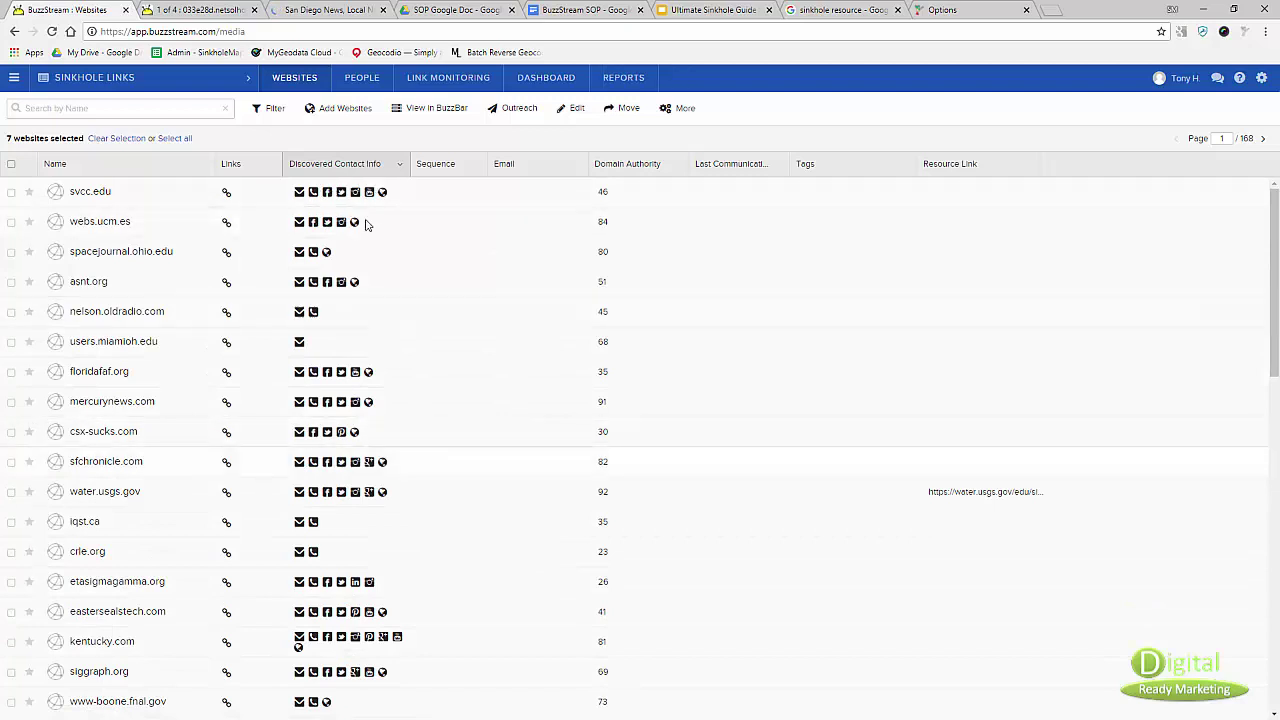
Step: Re-sort the websites by Discovered Contact Info in ascending order and view the outreach email sequence of myflorida.com
{"action": "left_click", "coordinate": [481, 164]}
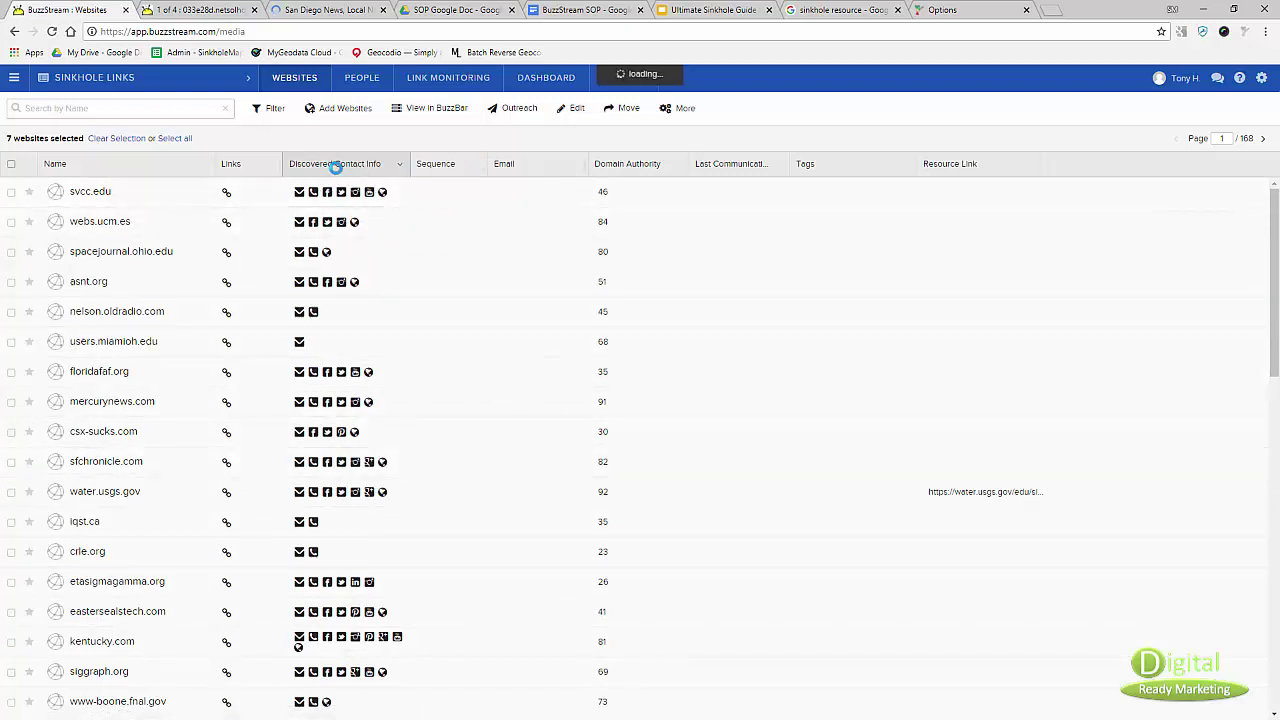
{"action": "left_click", "coordinate": [363, 166]}
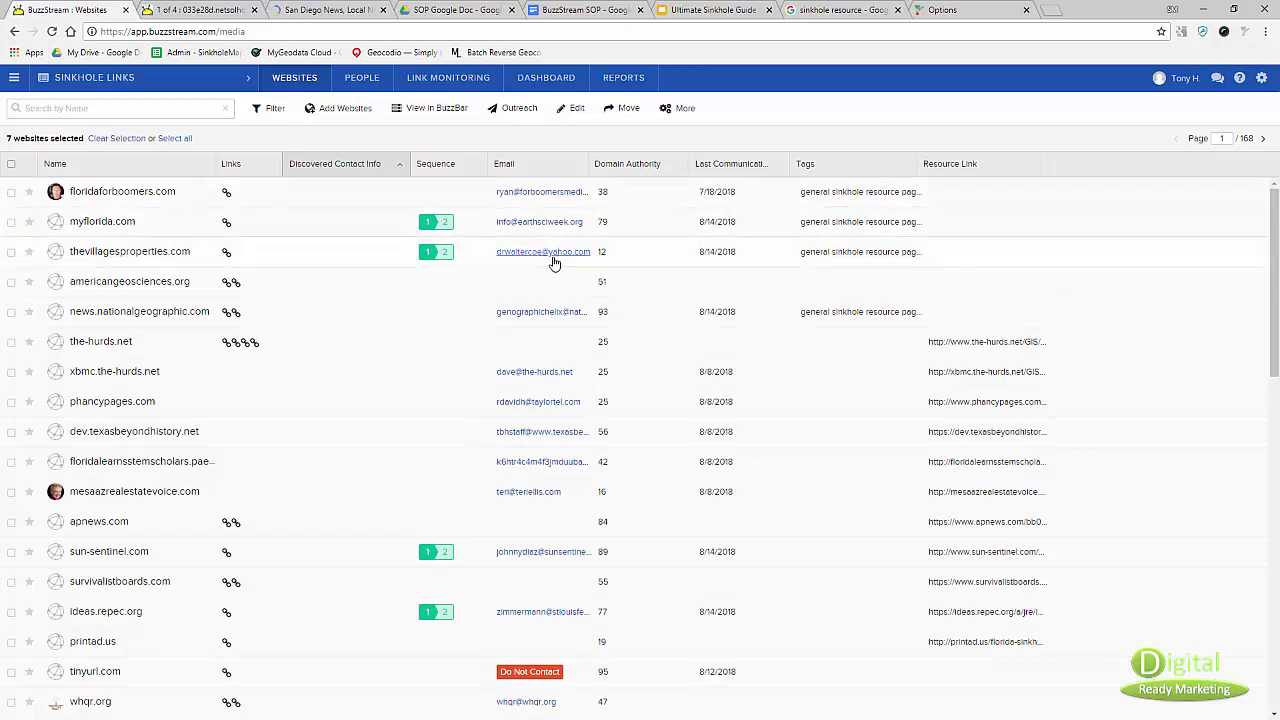
{"action": "mouse_move", "coordinate": [446, 230]}
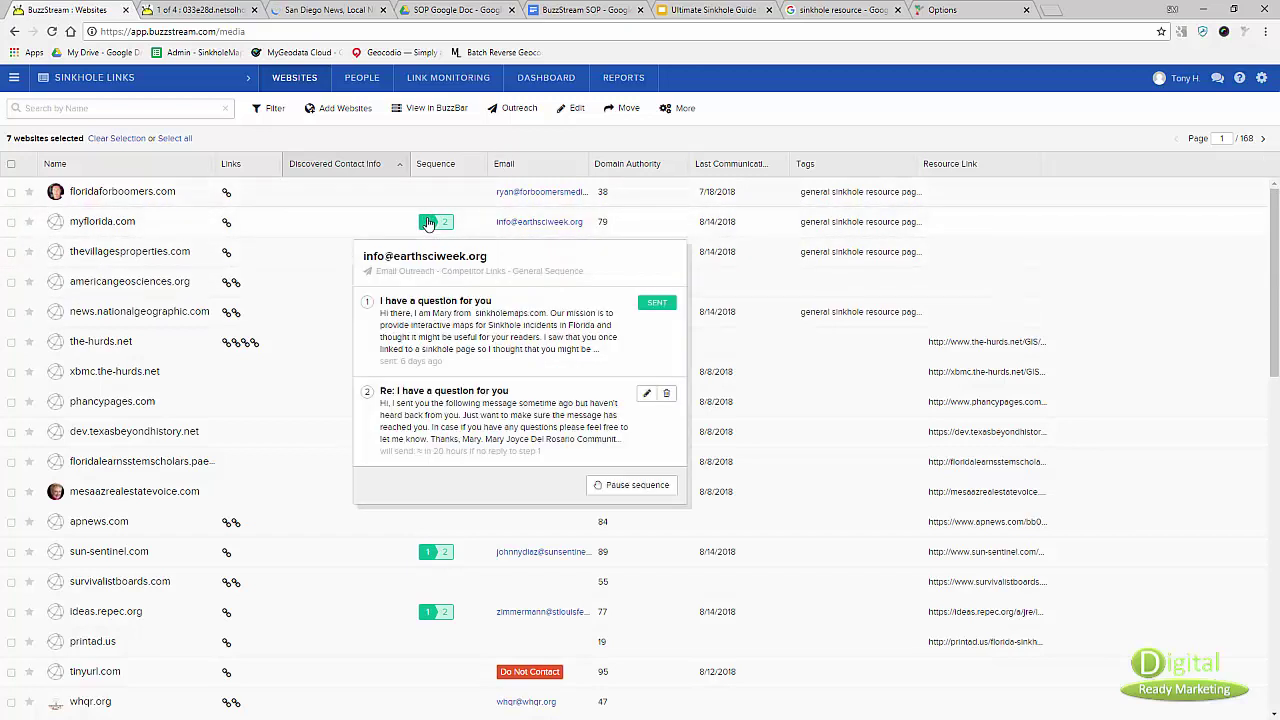